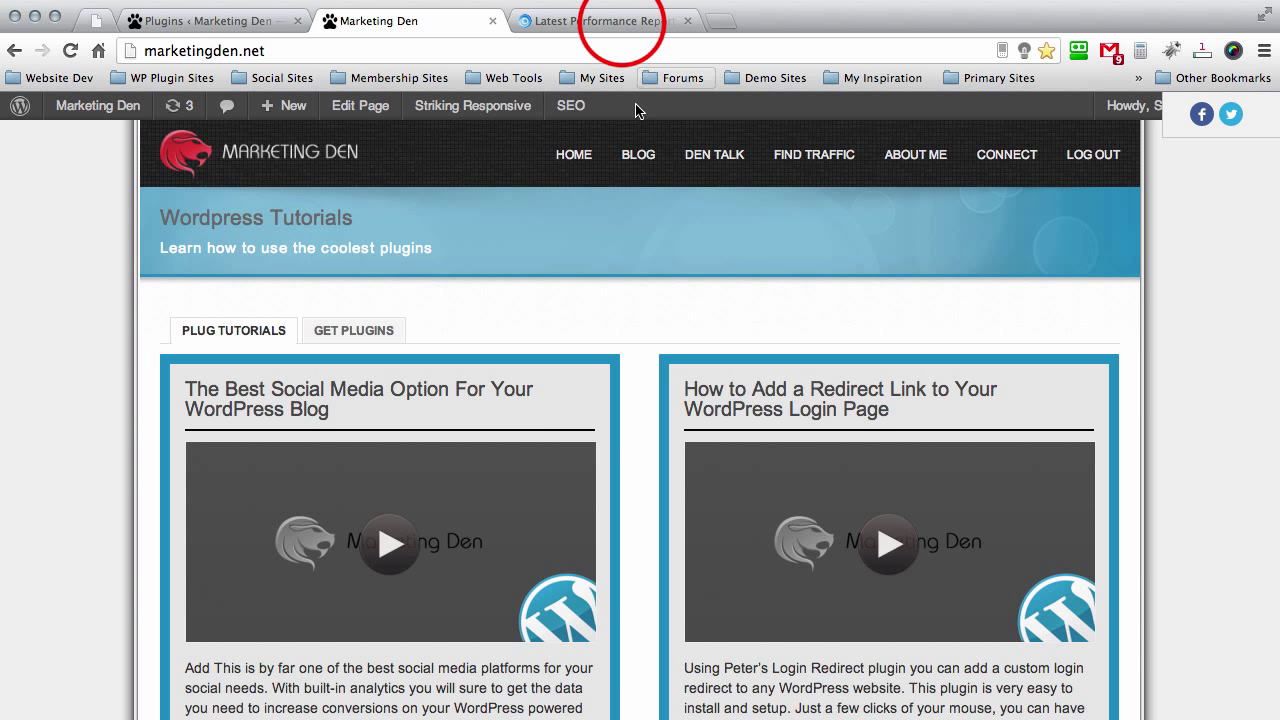
Switch to the GTmetrix report for marketingden.net, which shows Page Speed grade D (68%).
click(622, 27)
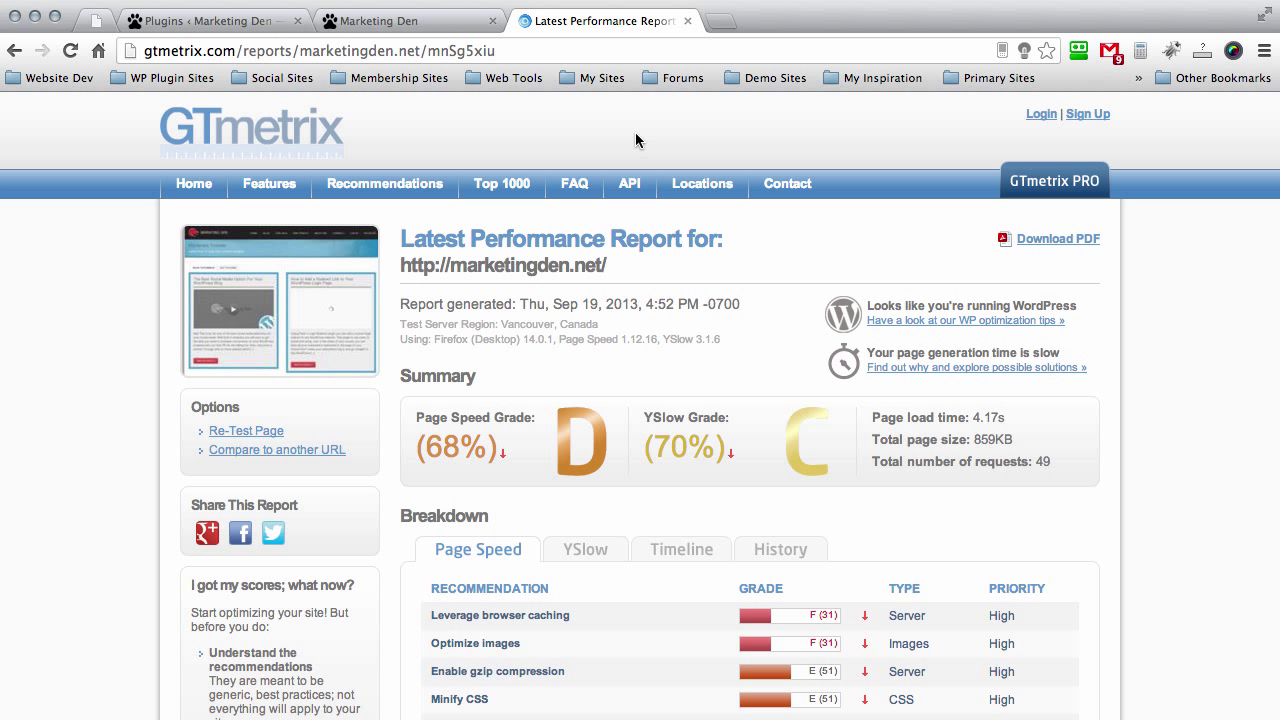
Search Google for 'totla cache' in a new tab; results correct it to total cache.
click(721, 19)
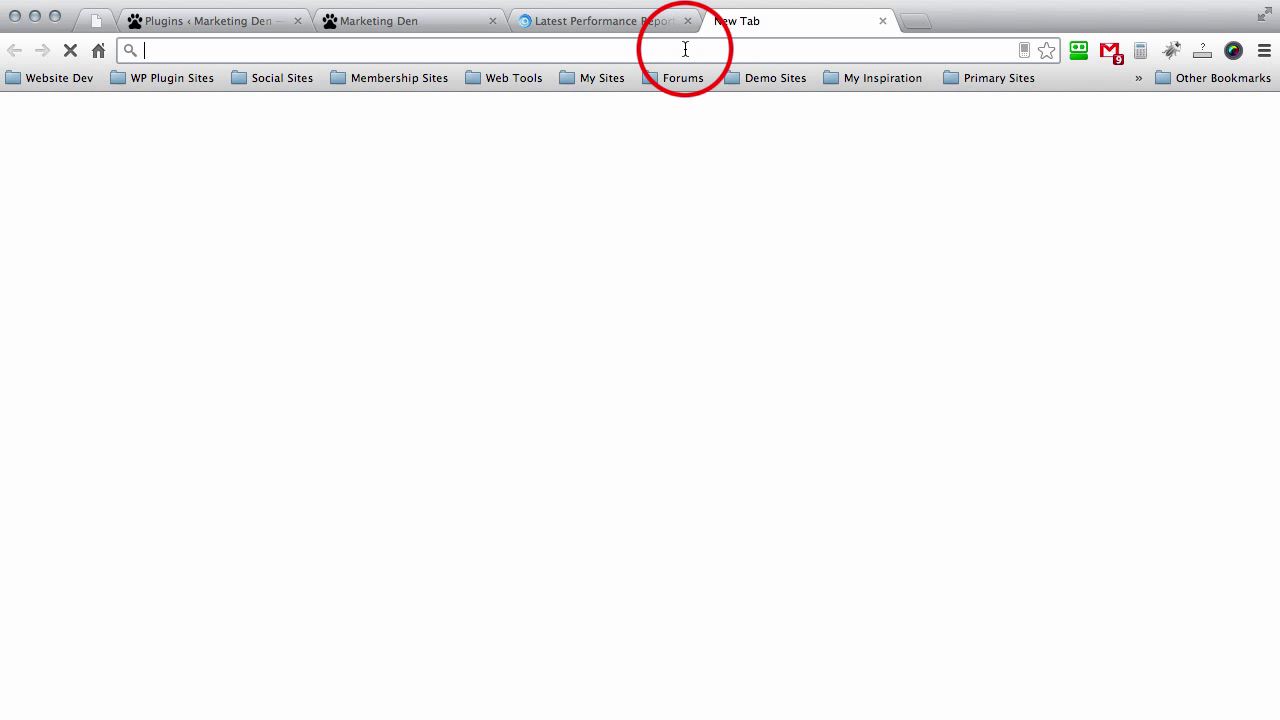
text(tt)
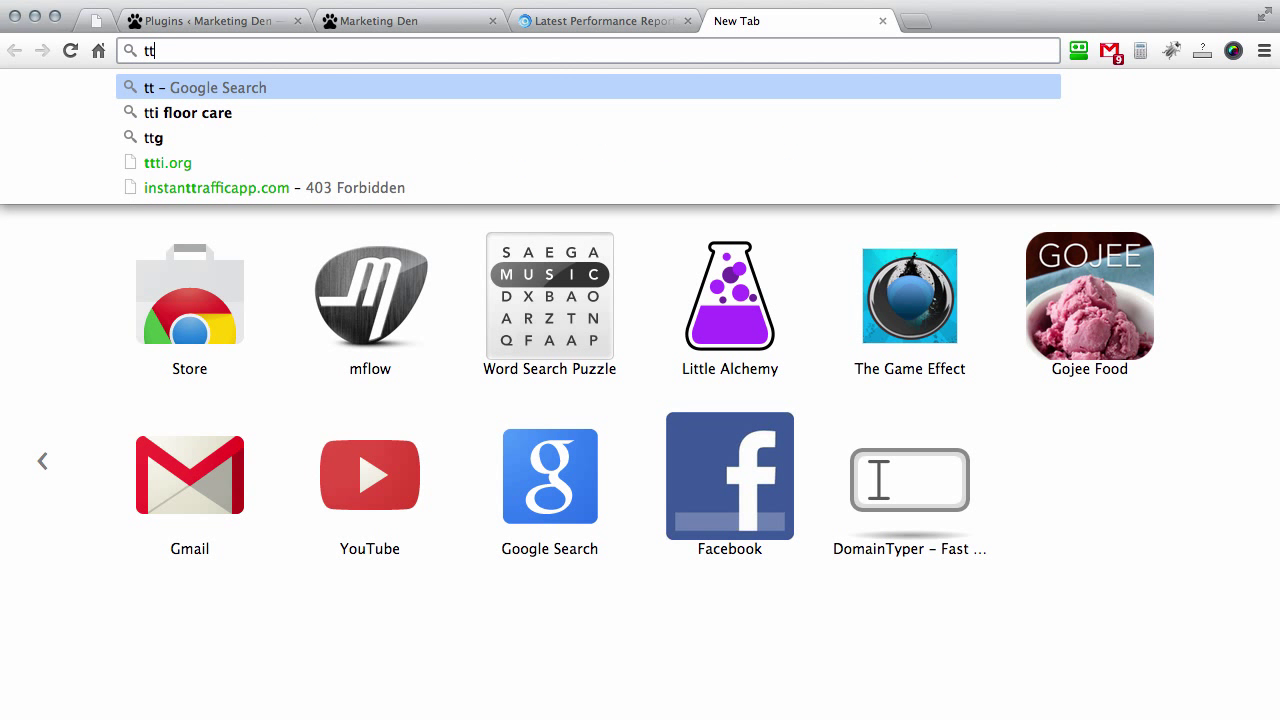
key(BackSpace)
text(otla cache)
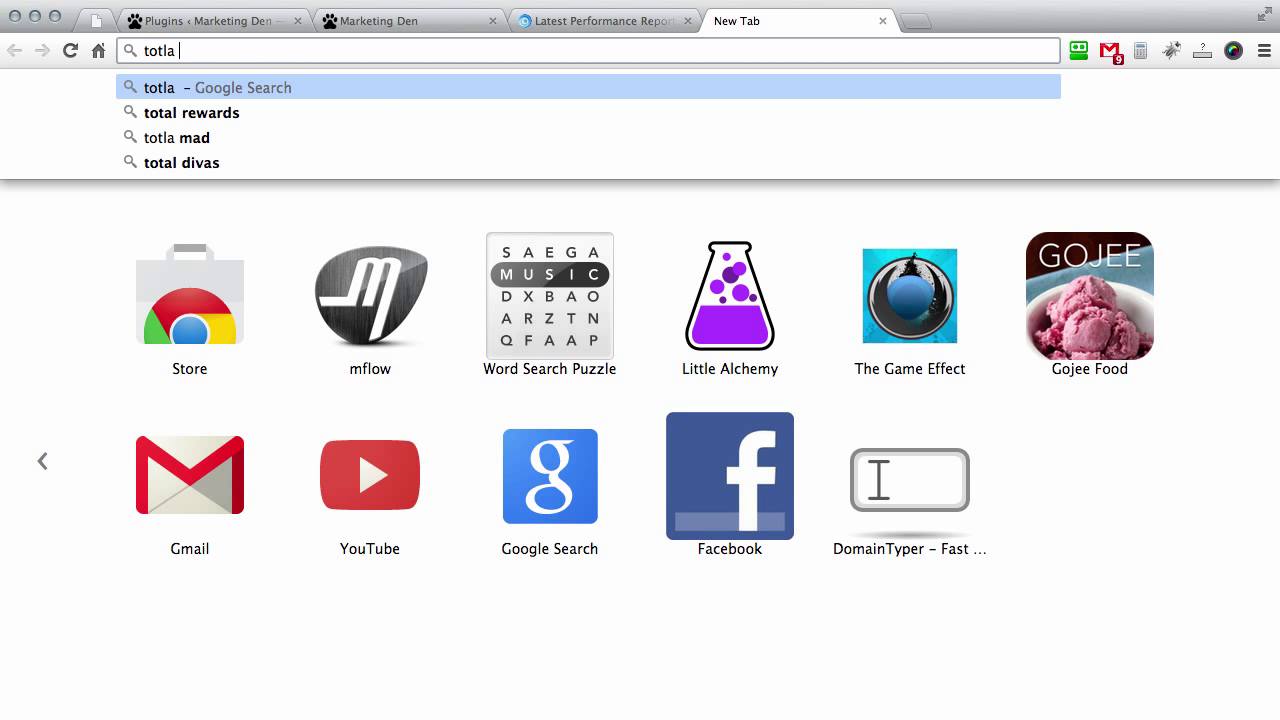
key(Return)
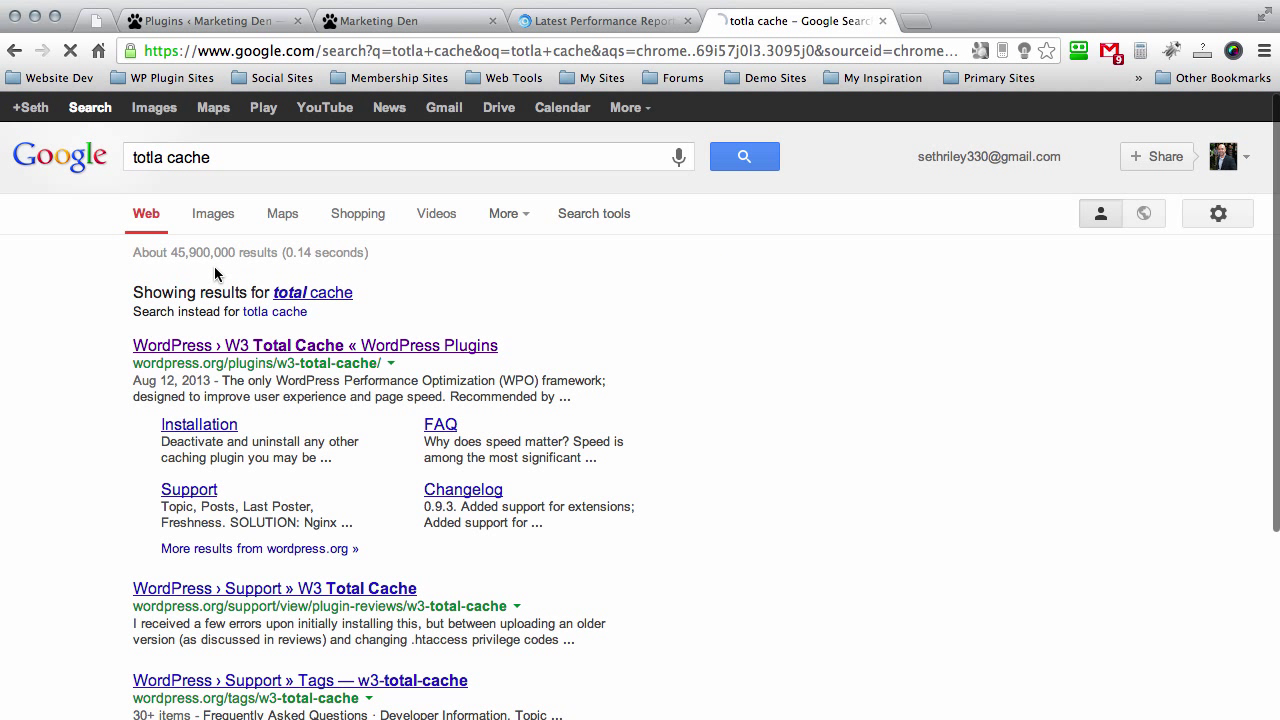
View the W3 Total Cache plugin page from the results, then close that tab.
click(280, 348)
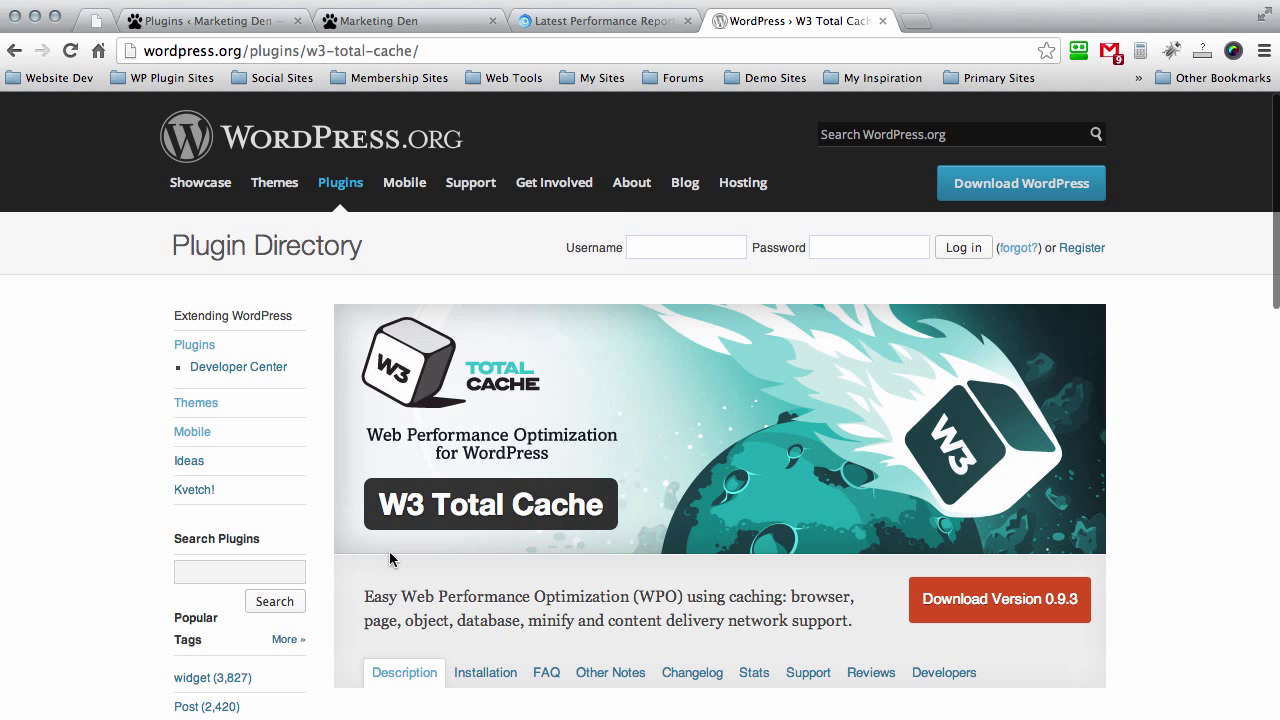
click(883, 21)
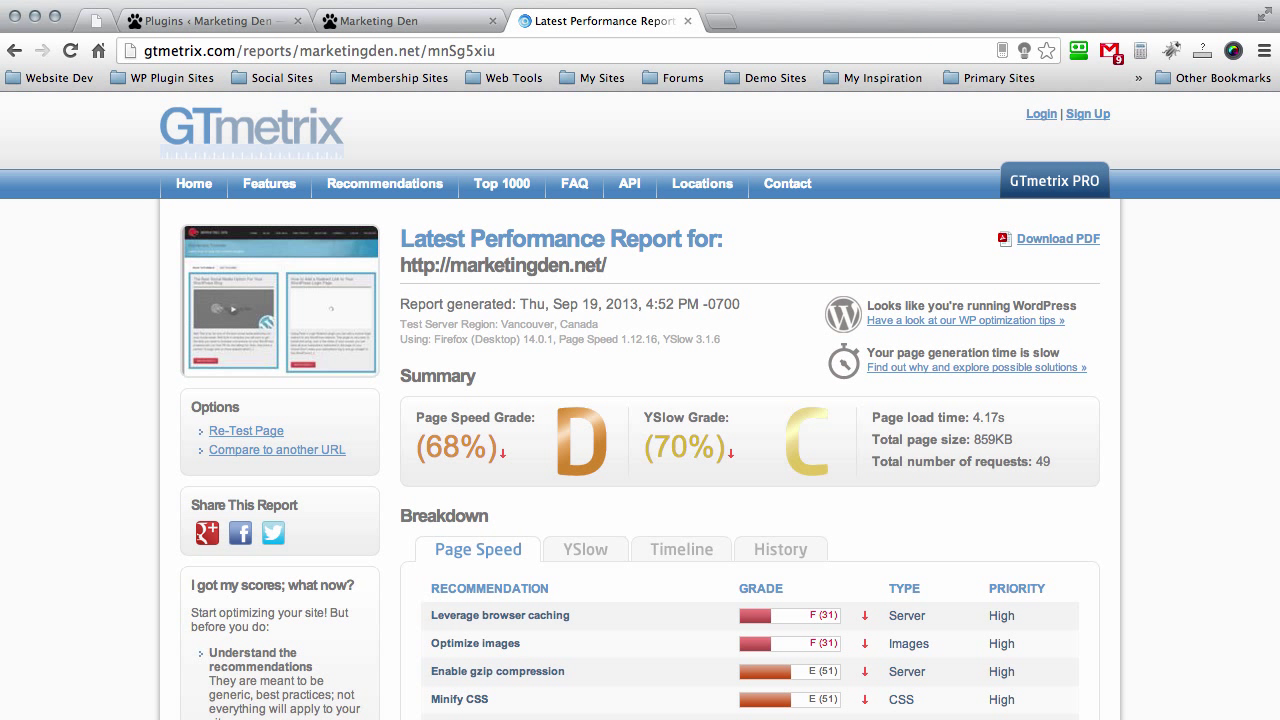
In WordPress, visit the Plugins > Add New upload page, then return to Installed Plugins.
click(242, 16)
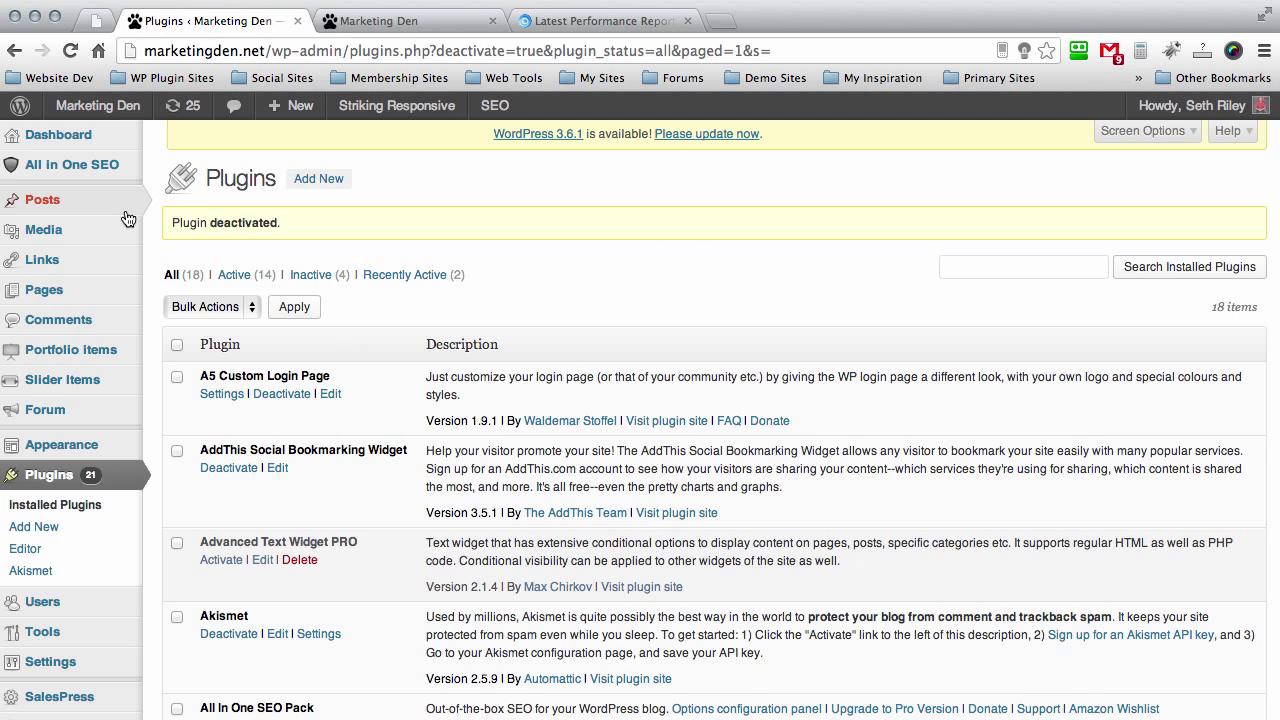
mouse_move(148, 189)
scroll(153, 177, down, 3)
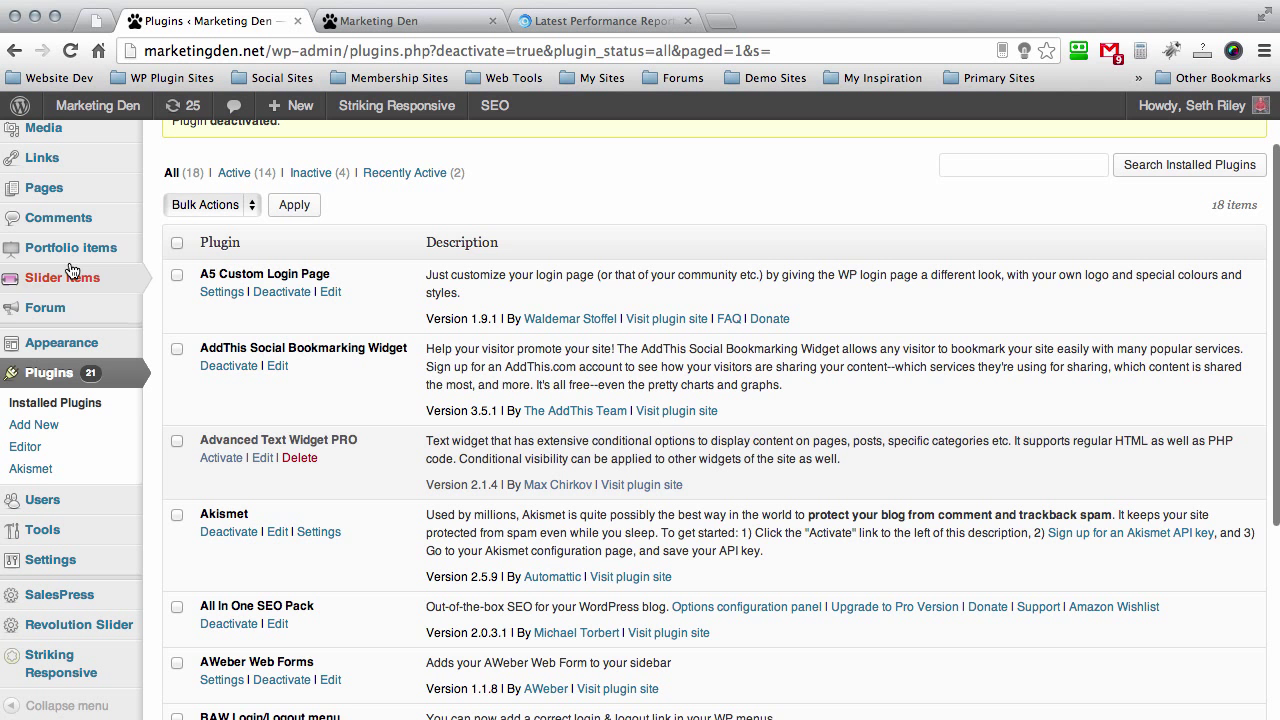
click(53, 405)
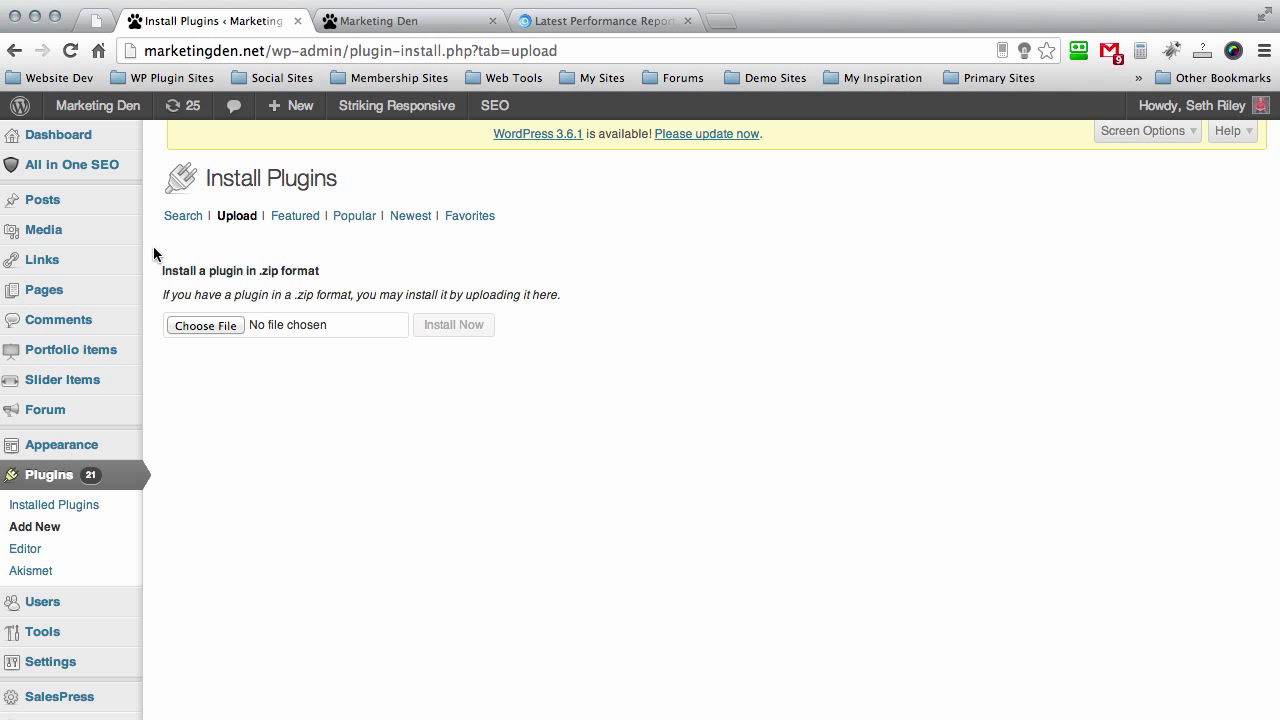
scroll(154, 254, down, 1)
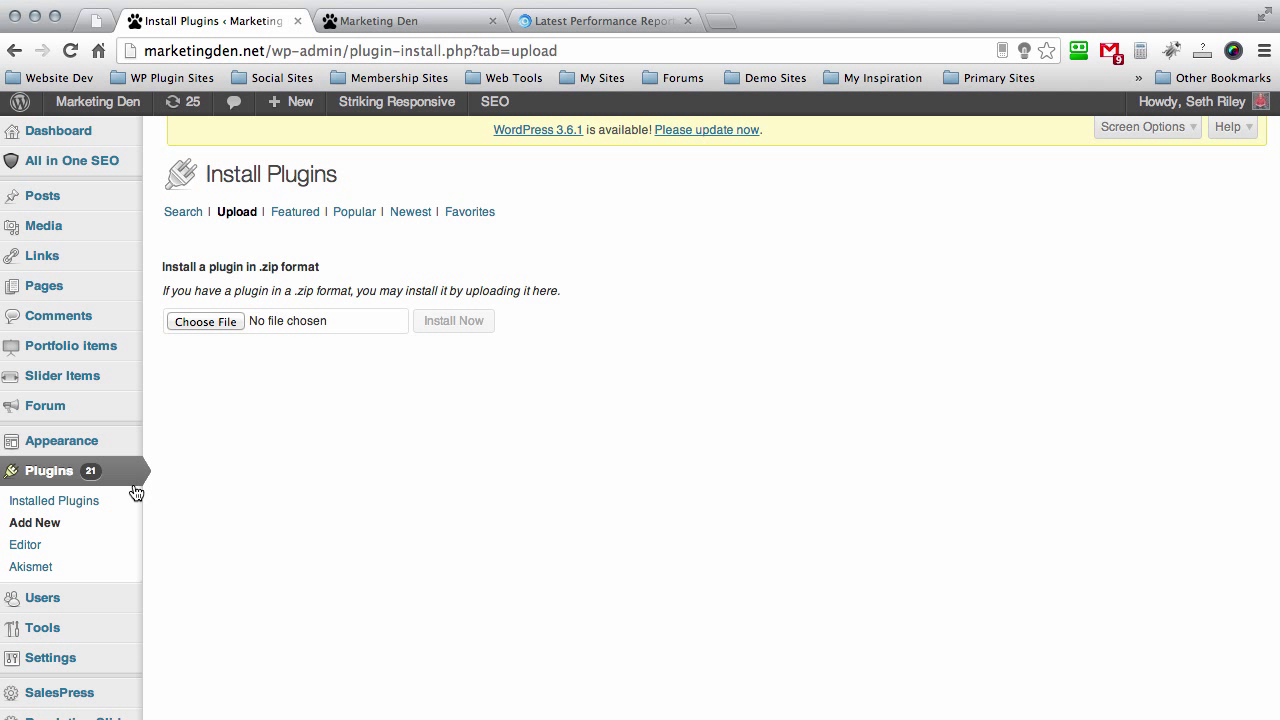
click(31, 524)
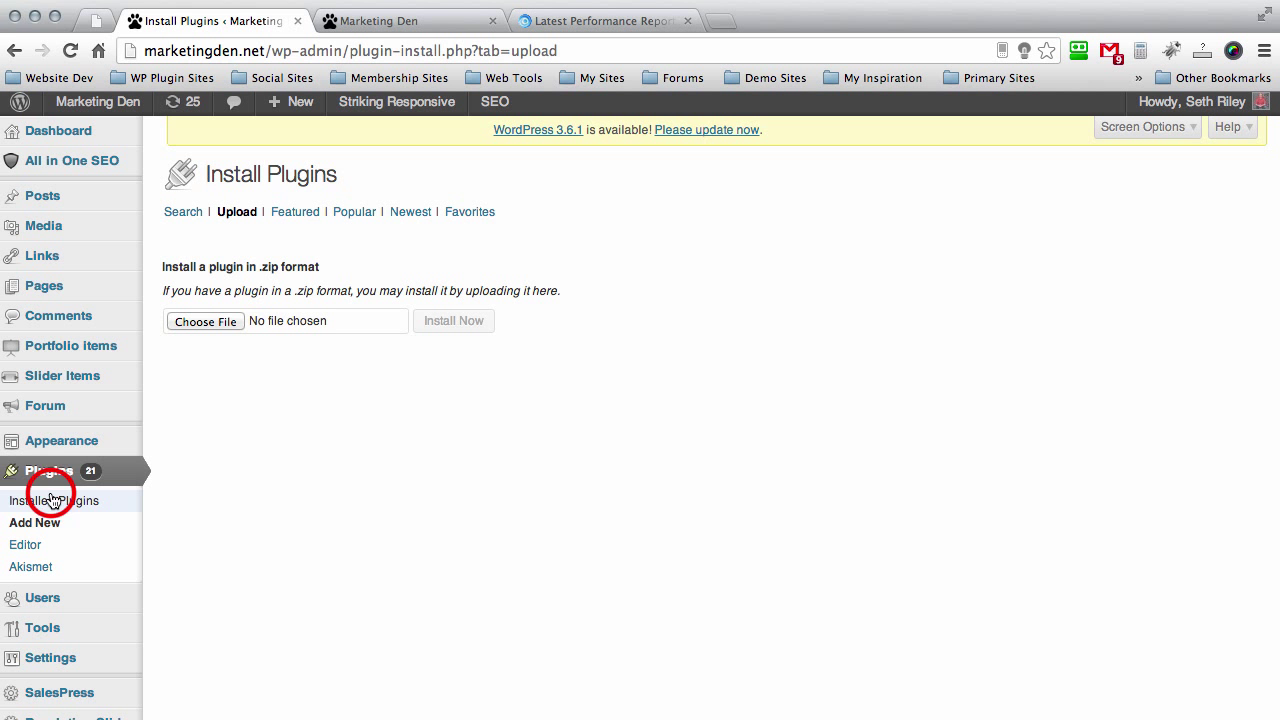
click(50, 500)
Glance at the GTmetrix report, then activate W3 Total Cache in the installed plugins list.
click(585, 22)
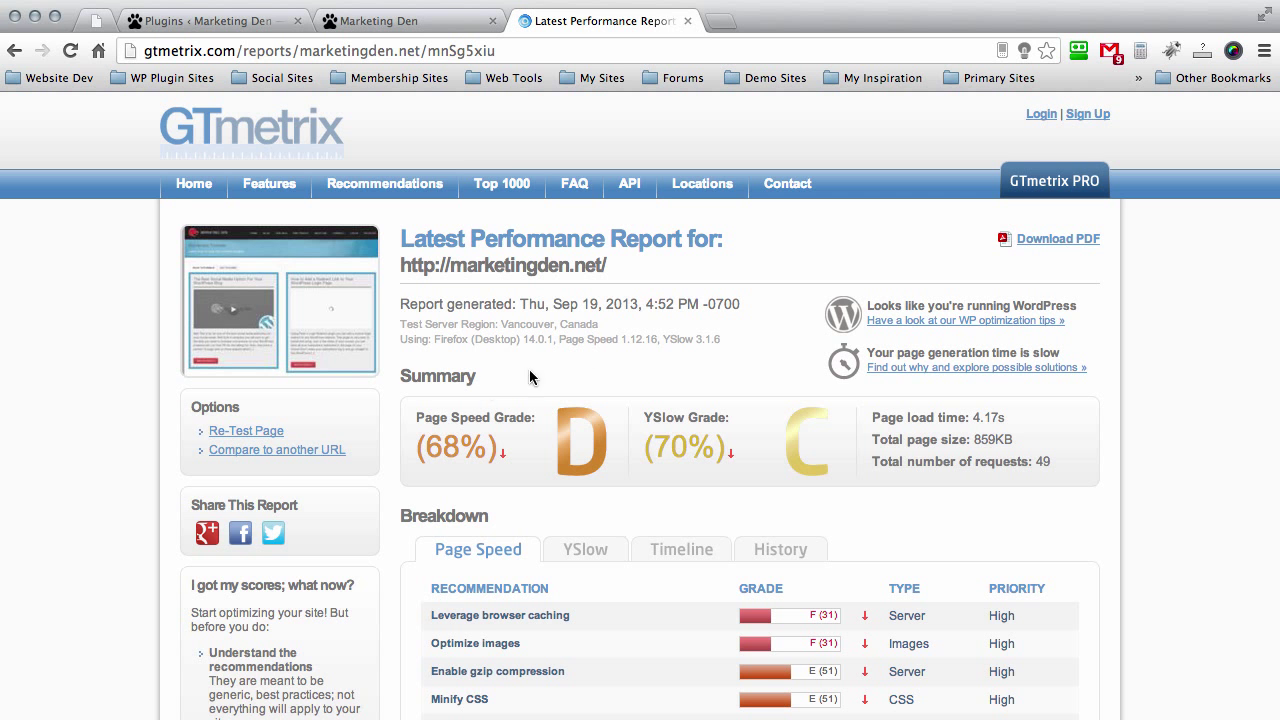
click(199, 20)
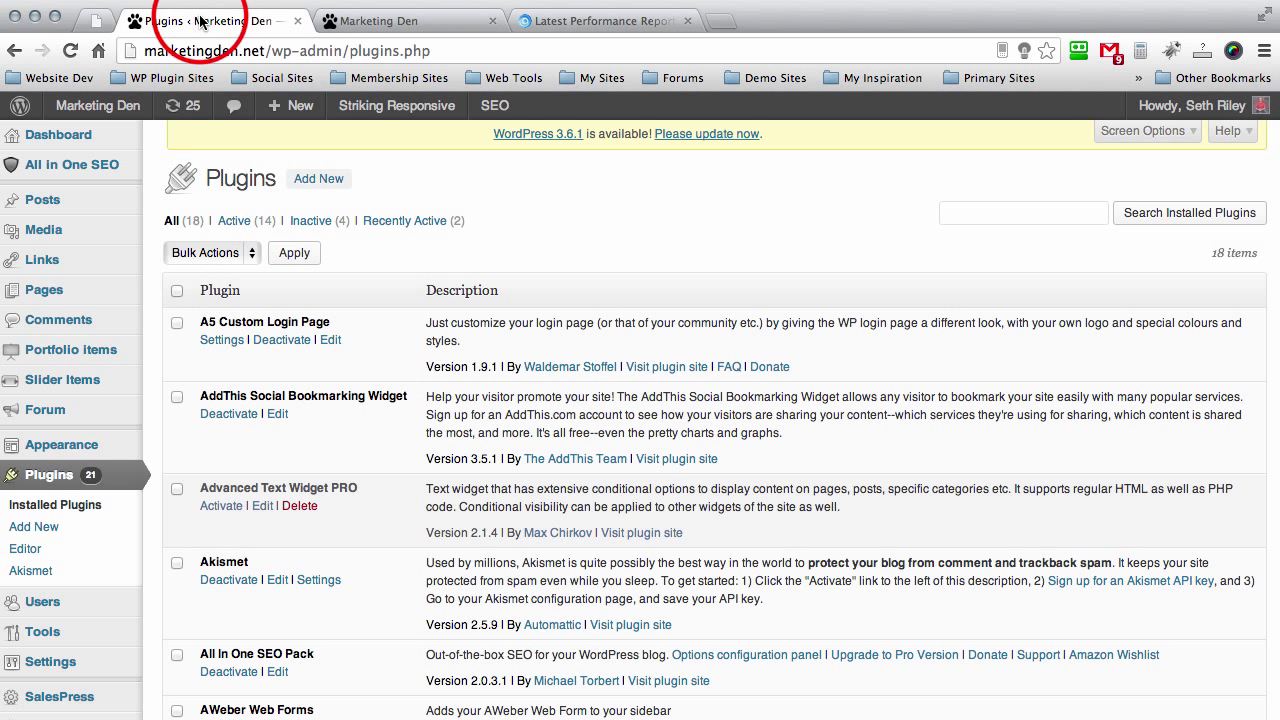
scroll(156, 222, down, 2)
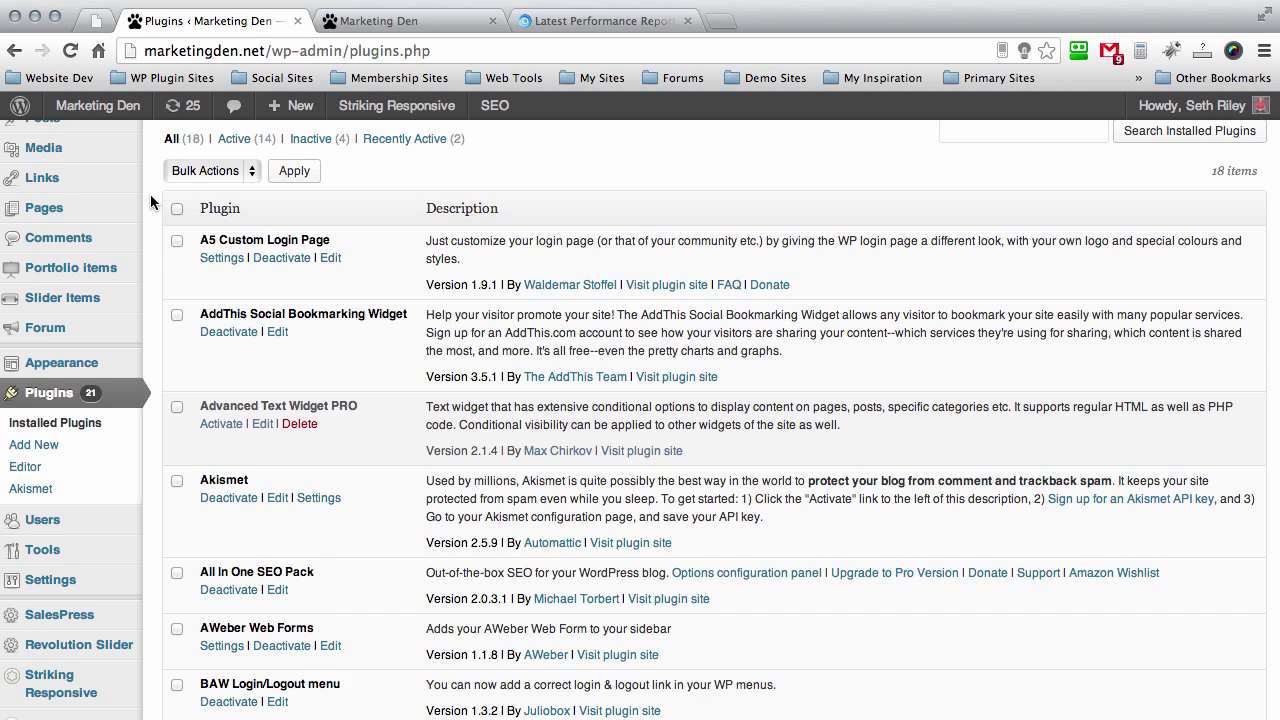
scroll(150, 202, down, 10)
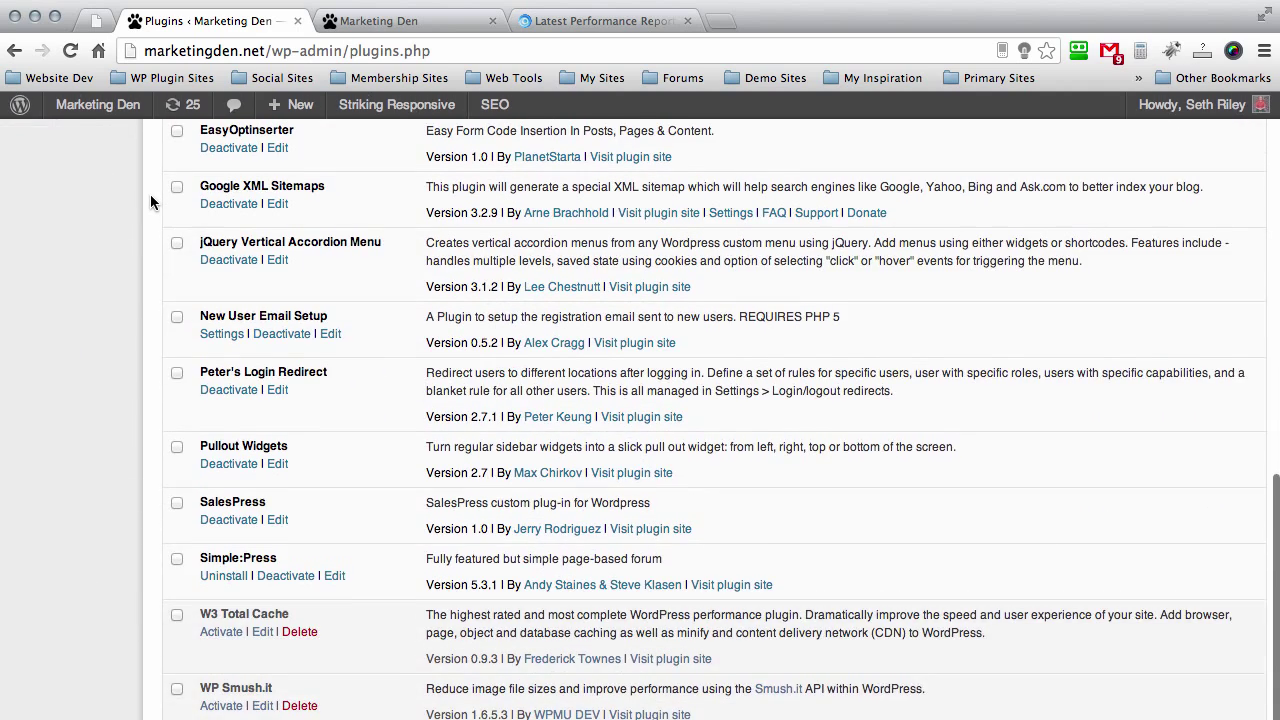
click(221, 630)
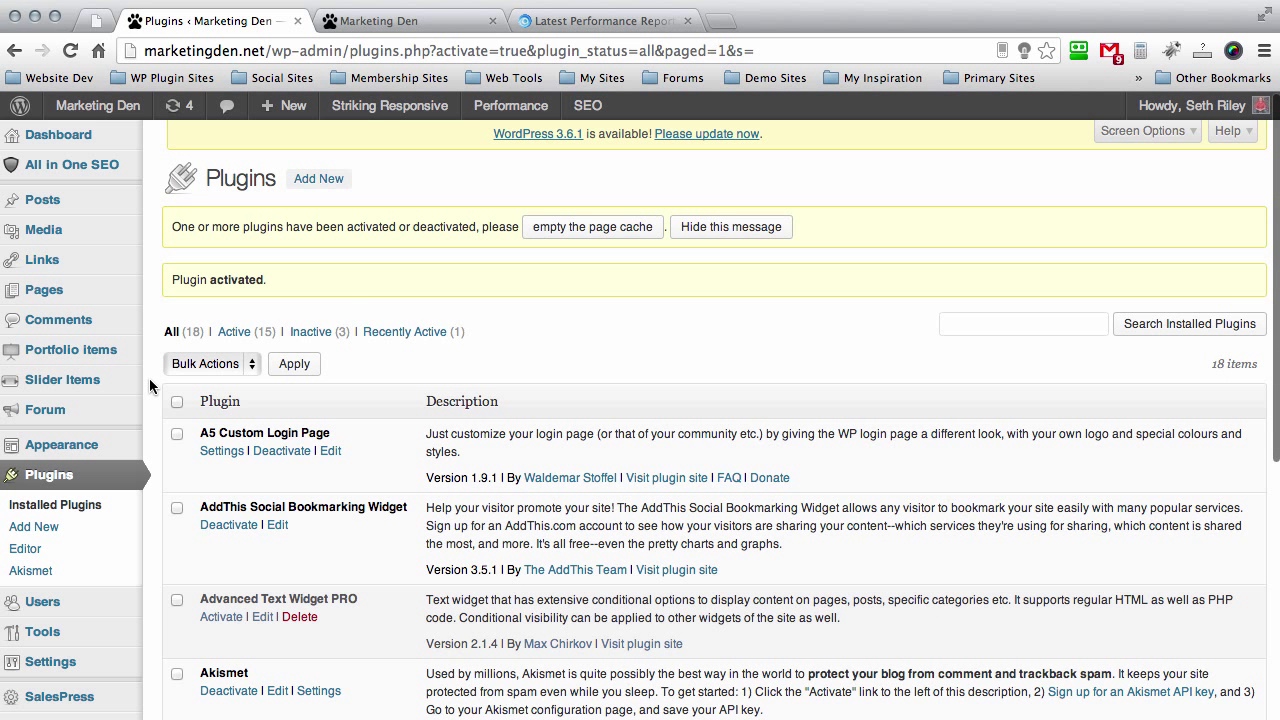
Open Performance > General Settings for the W3 Total Cache plugin.
scroll(150, 385, down, 3)
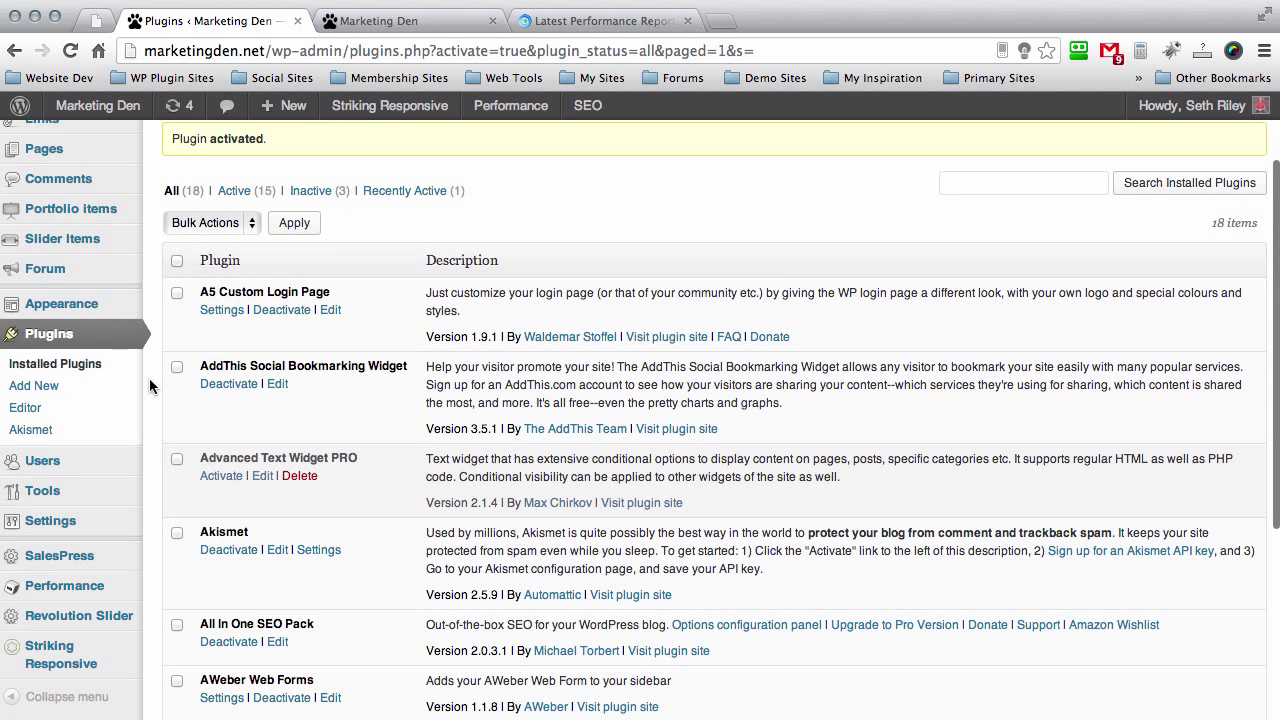
mouse_move(58, 590)
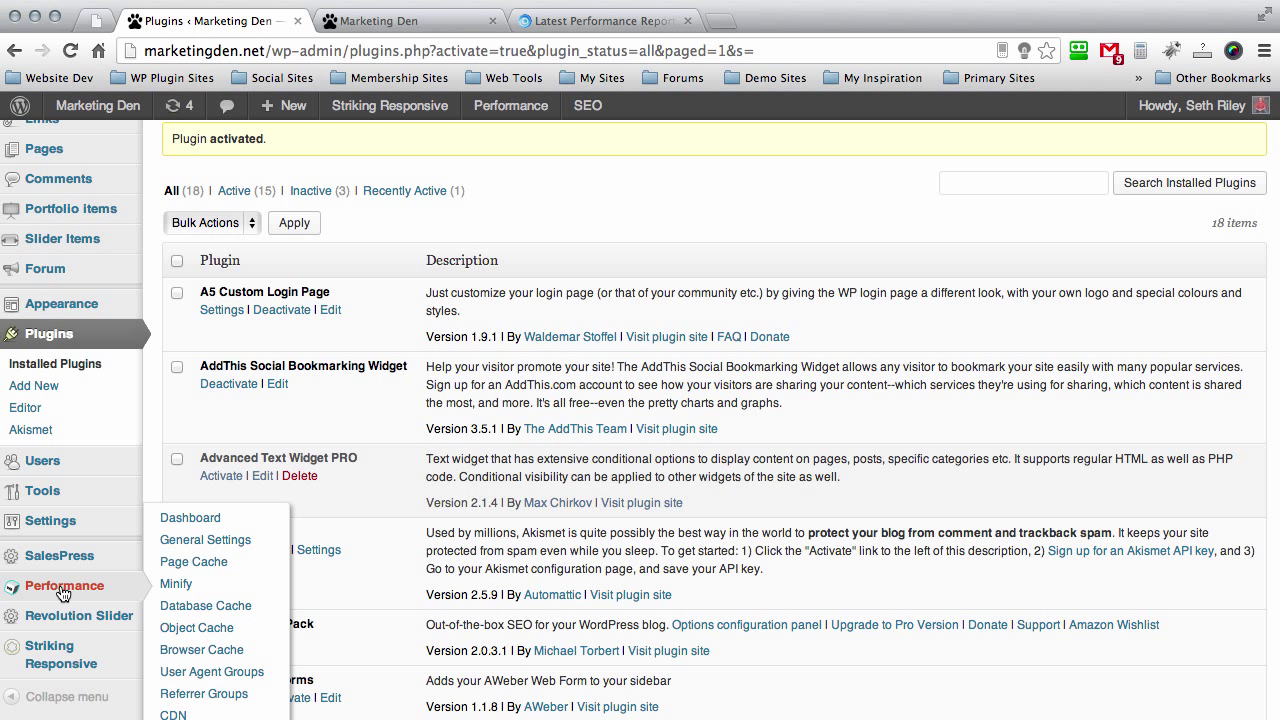
click(200, 539)
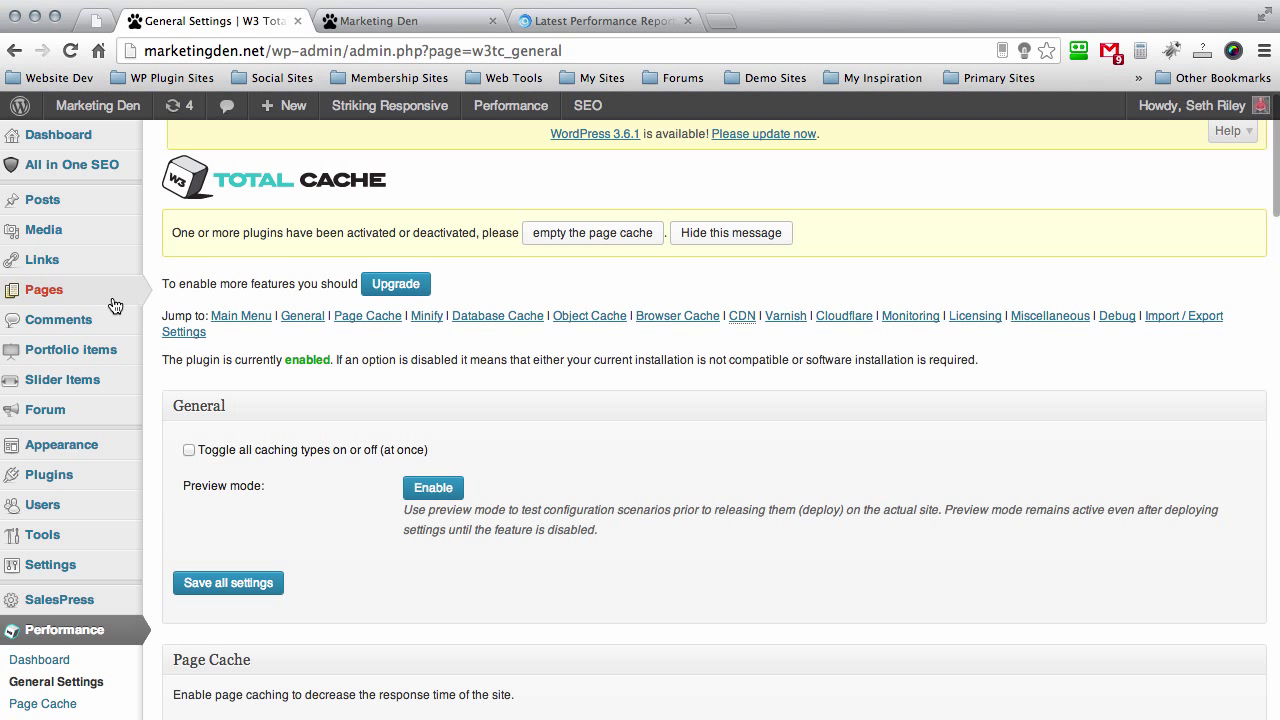
Review the Page Cache and Minify options, then return to the GTmetrix report showing Minify CSS E (51).
scroll(165, 227, down, 2)
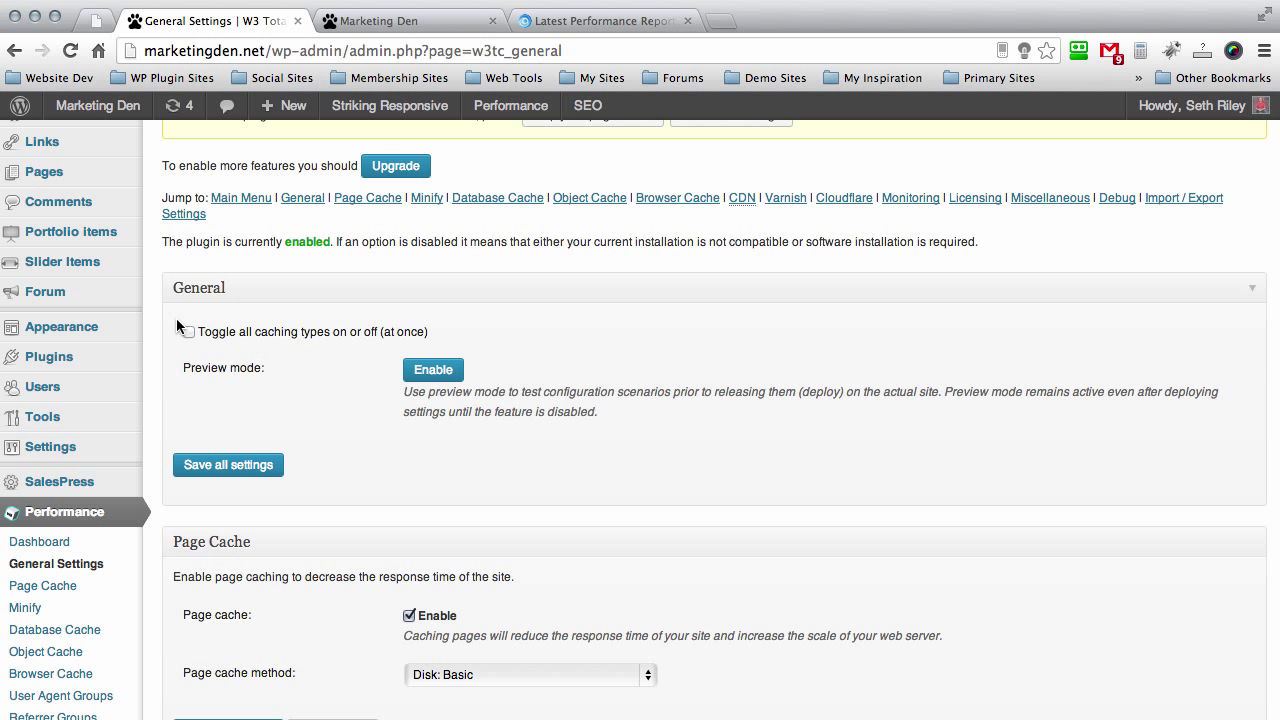
scroll(146, 289, down, 5)
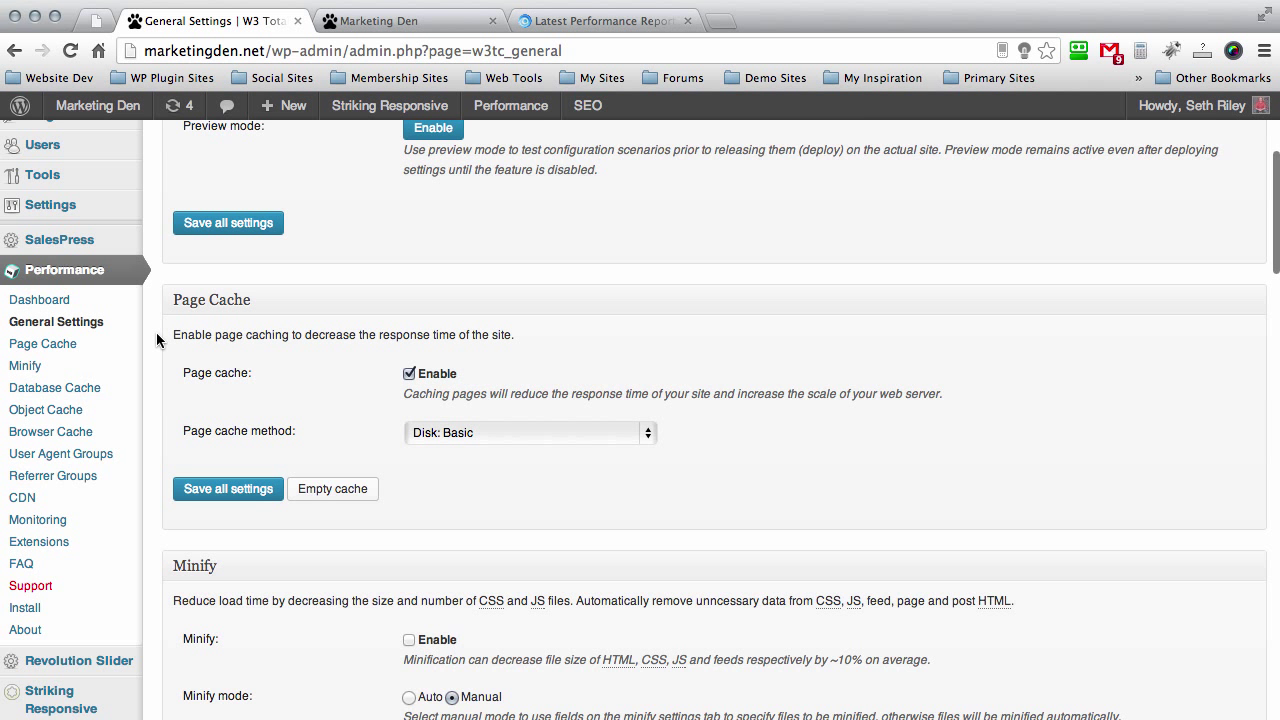
scroll(156, 335, down, 4)
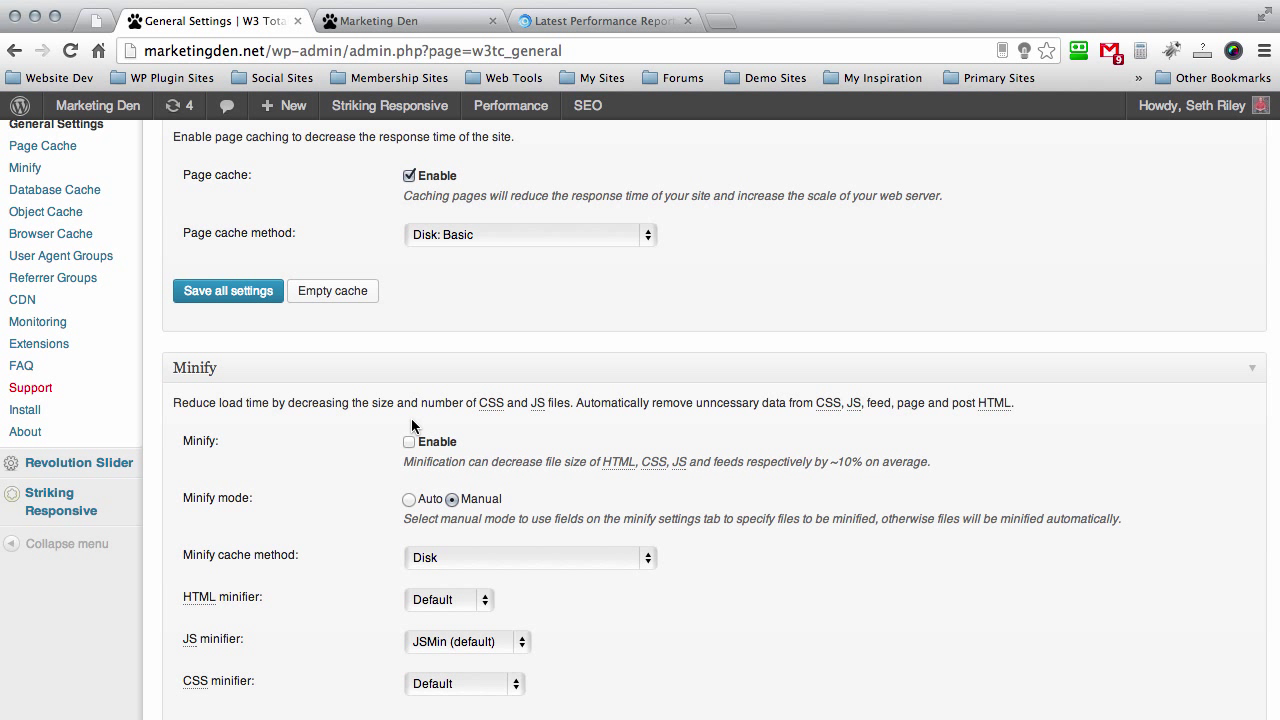
click(600, 22)
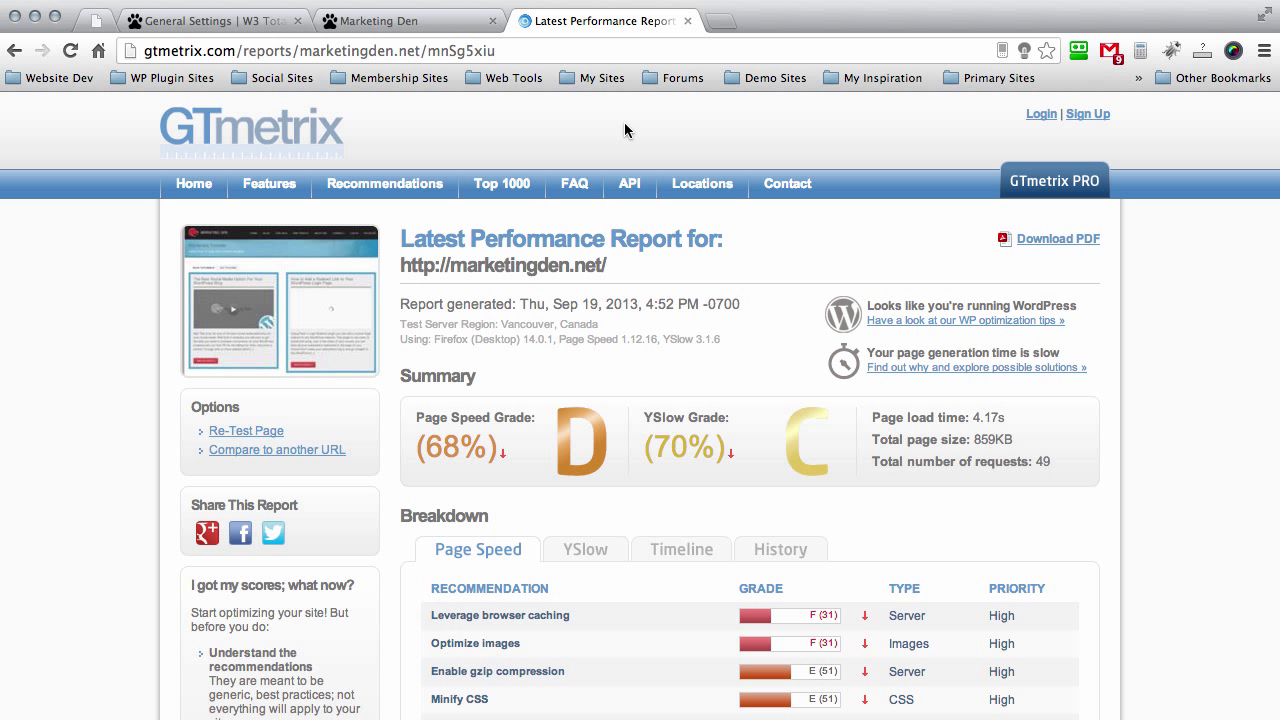
click(239, 22)
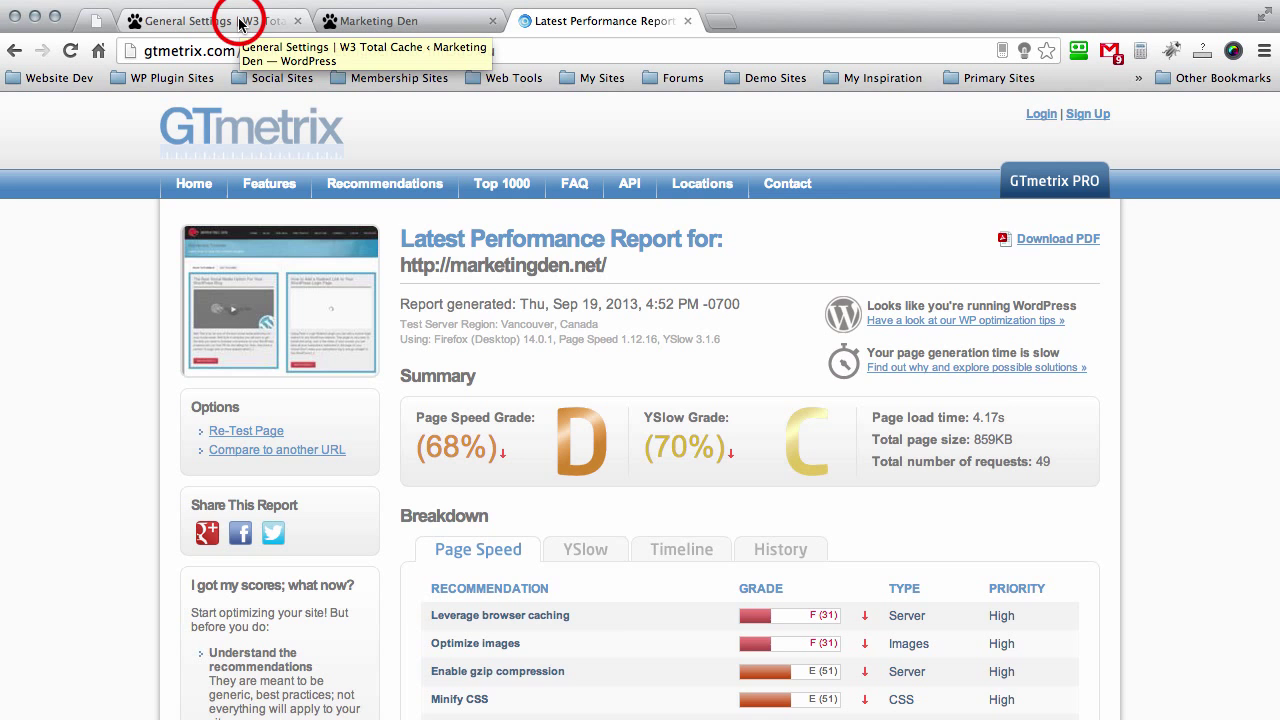
scroll(158, 277, down, 10)
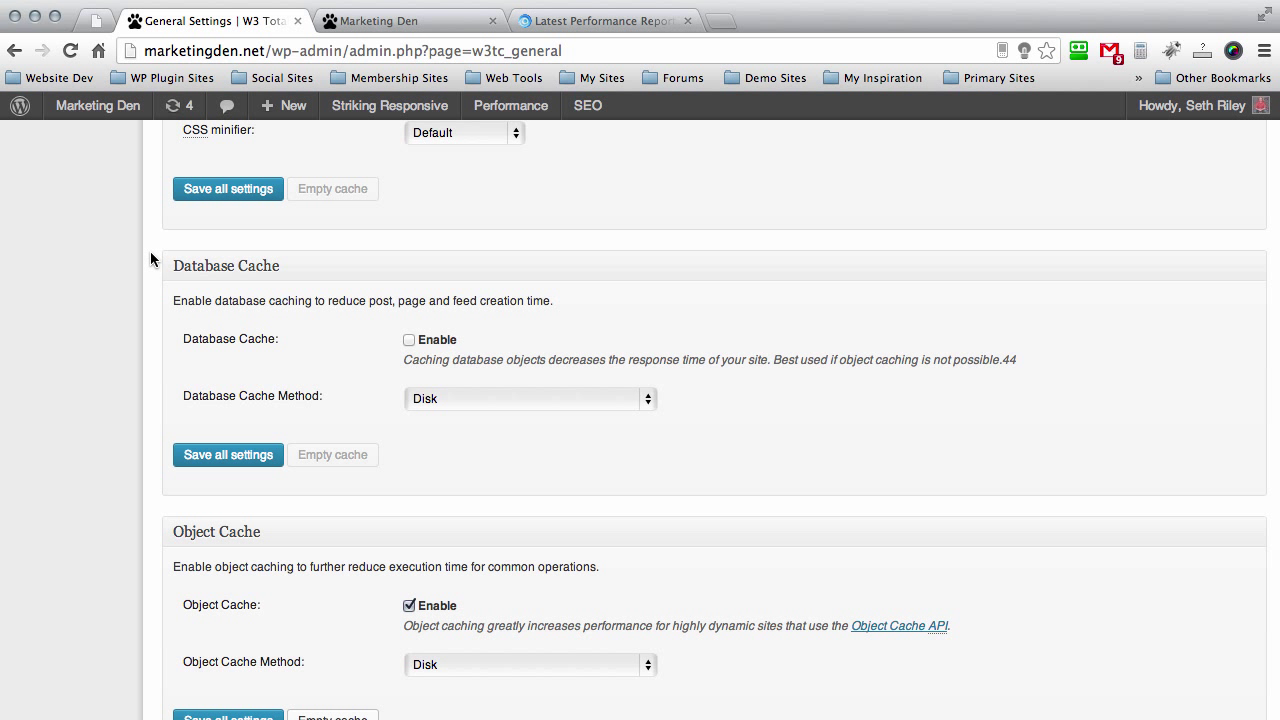
scroll(150, 257, down, 3)
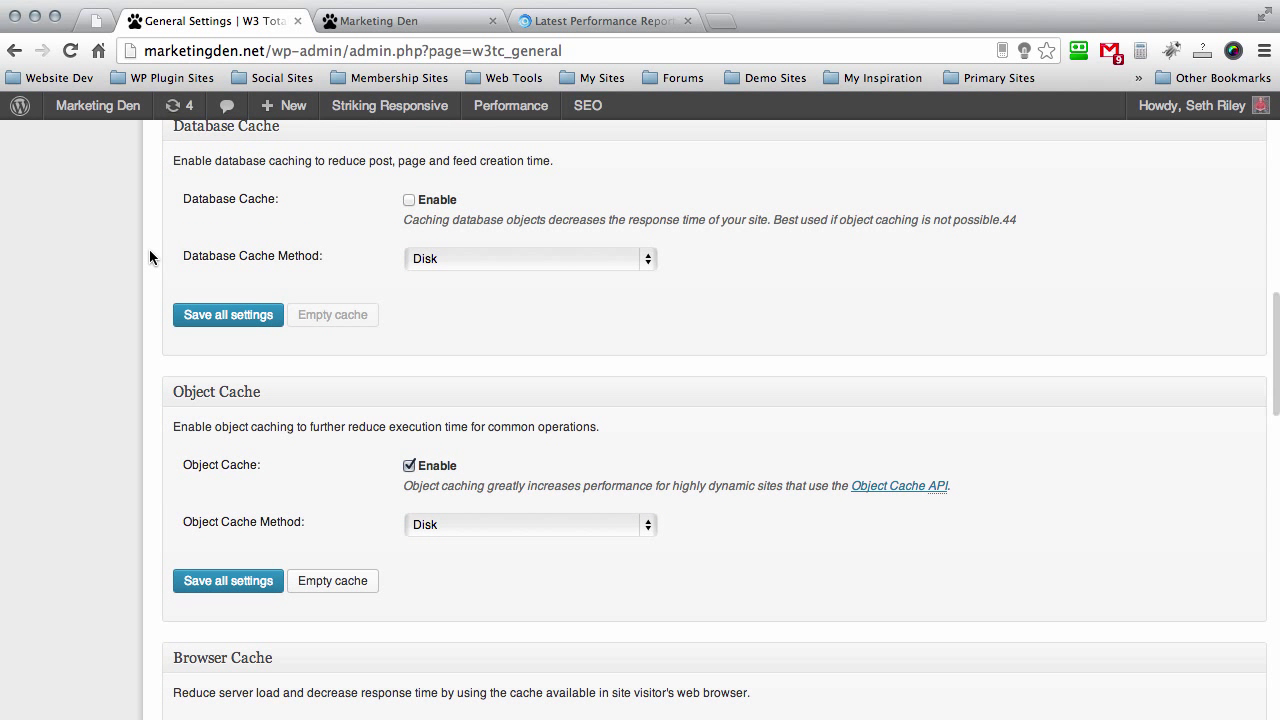
scroll(149, 257, down, 2)
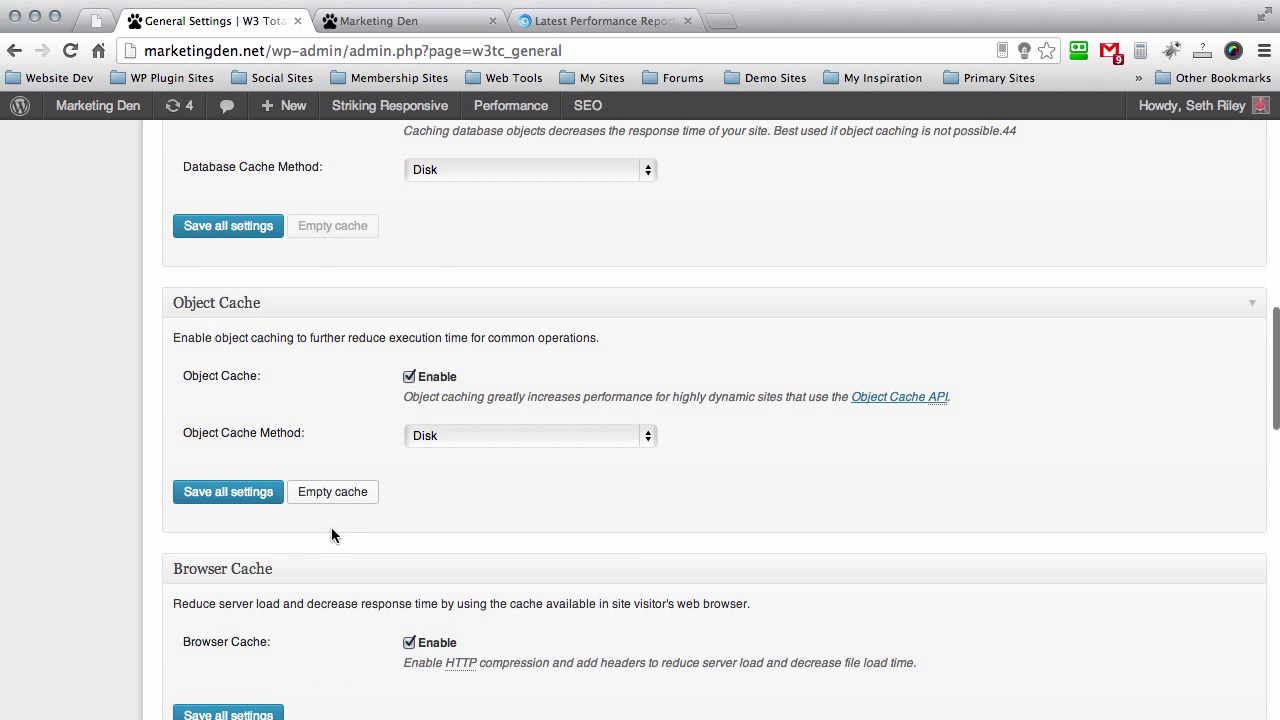
scroll(133, 340, up, 4)
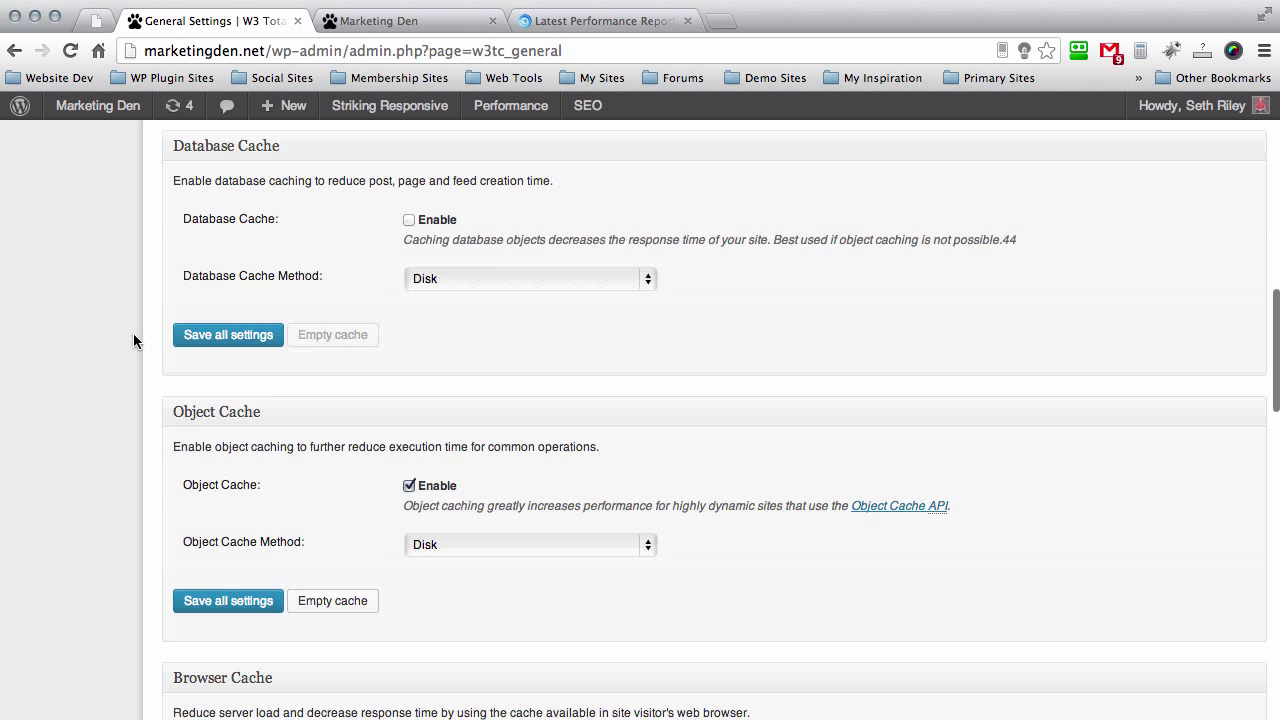
scroll(171, 398, down, 3)
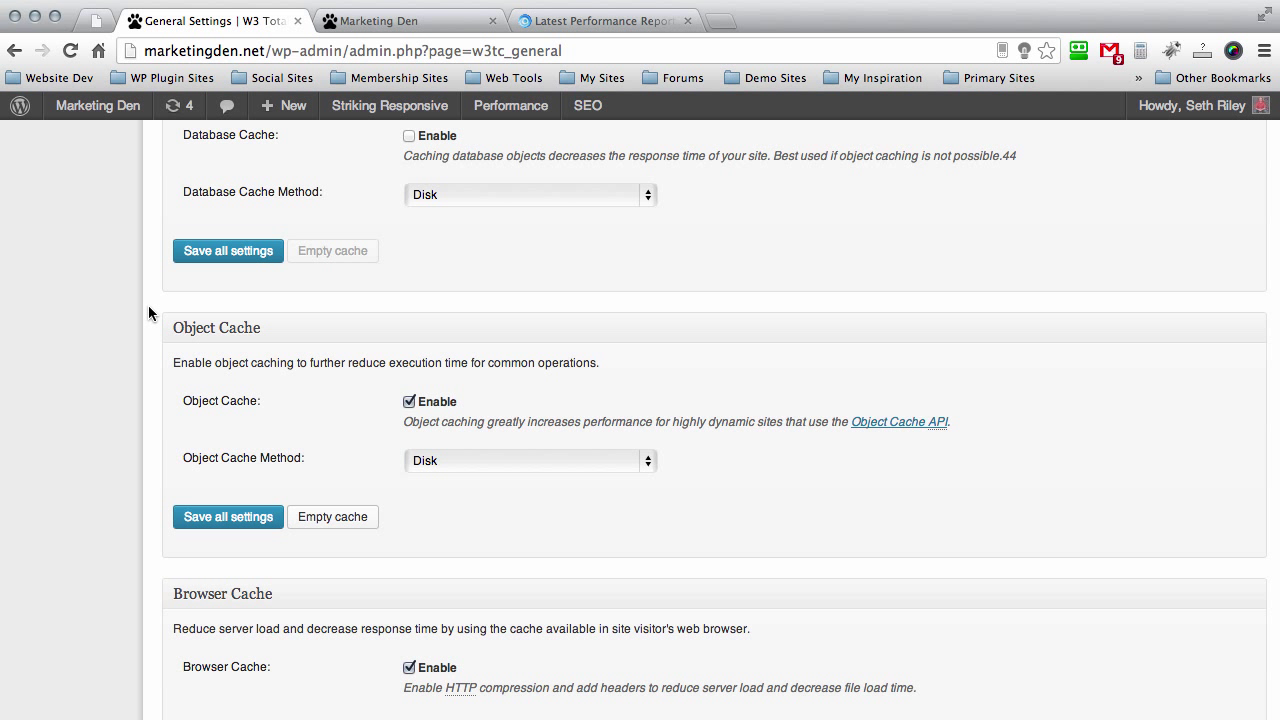
scroll(148, 308, down, 5)
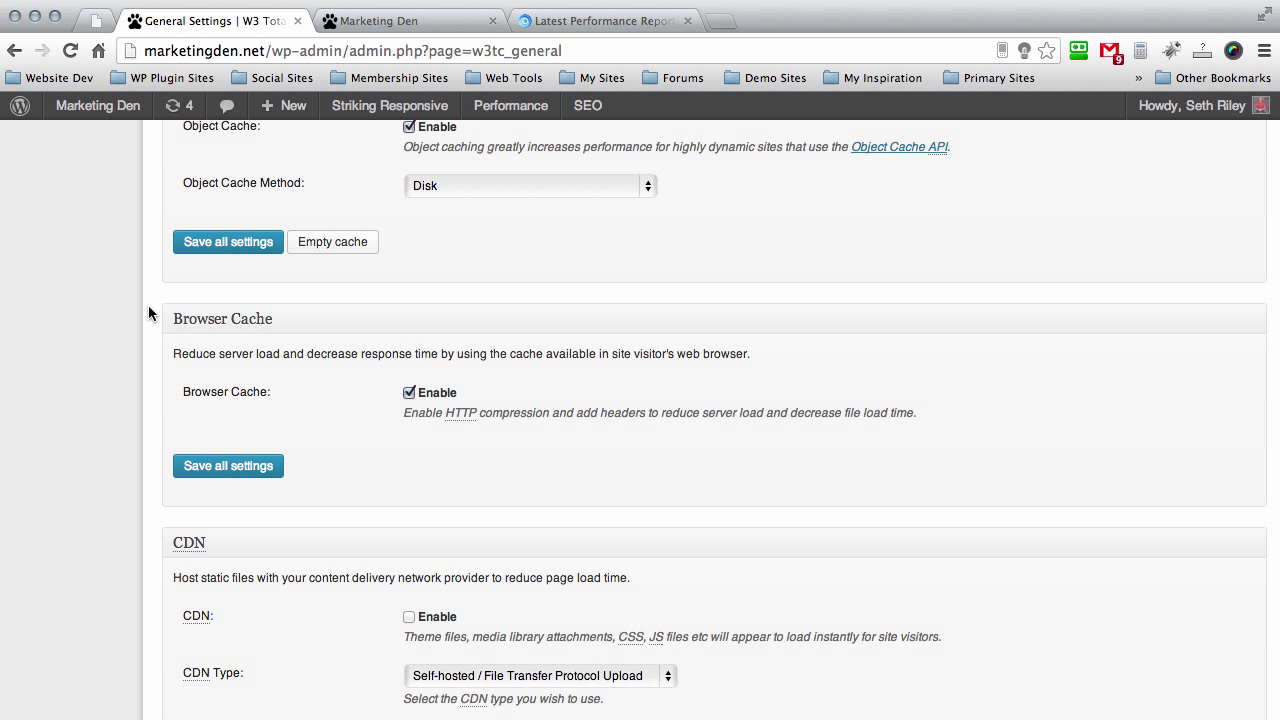
scroll(148, 313, down, 3)
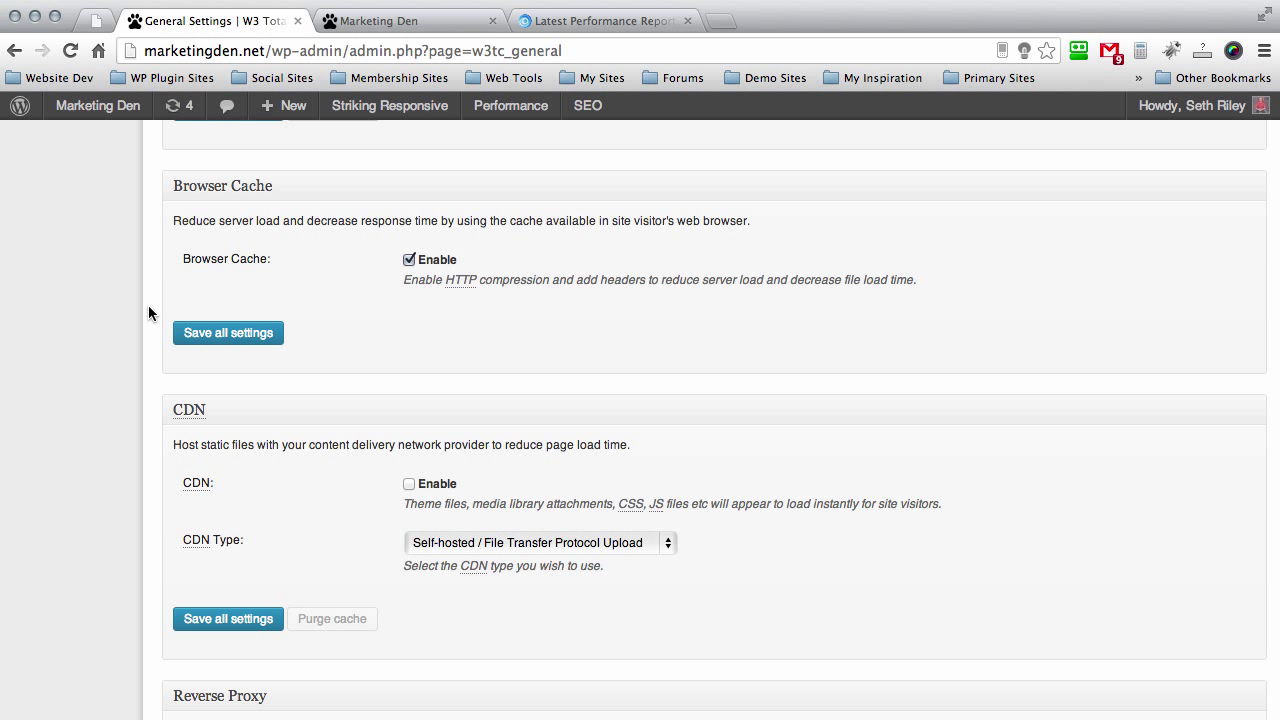
scroll(148, 313, up, 2)
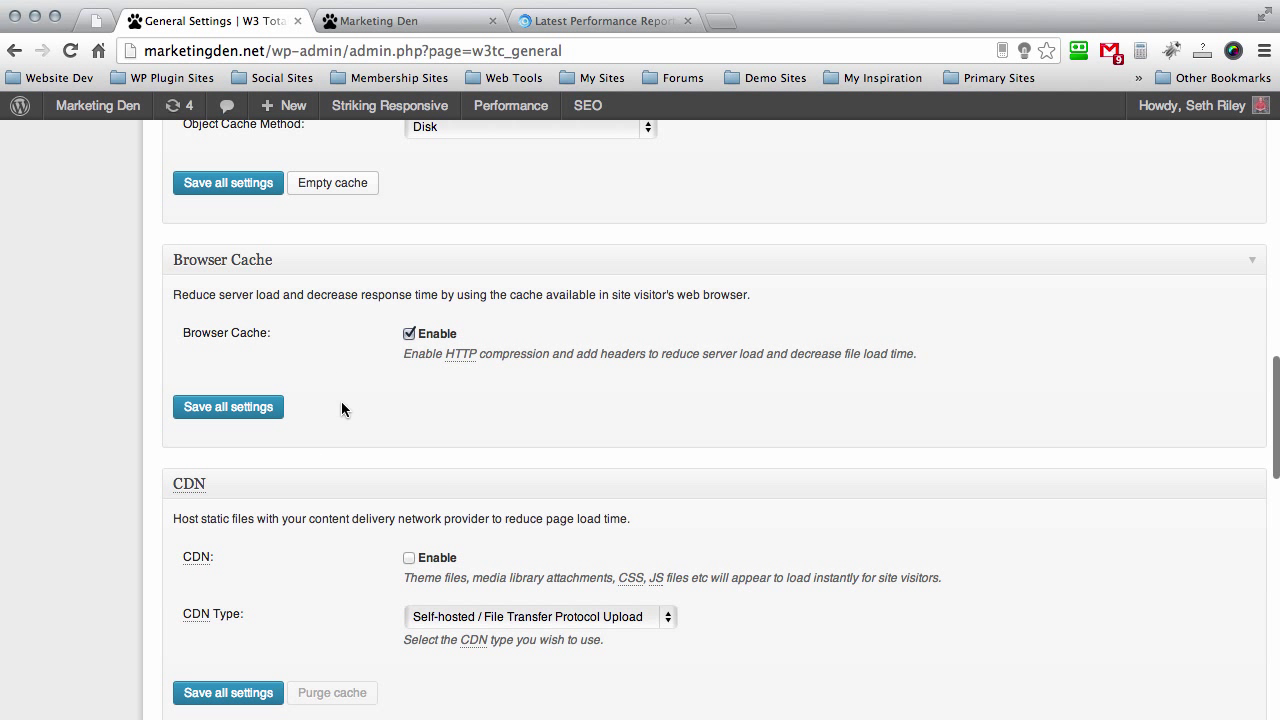
scroll(148, 252, down, 5)
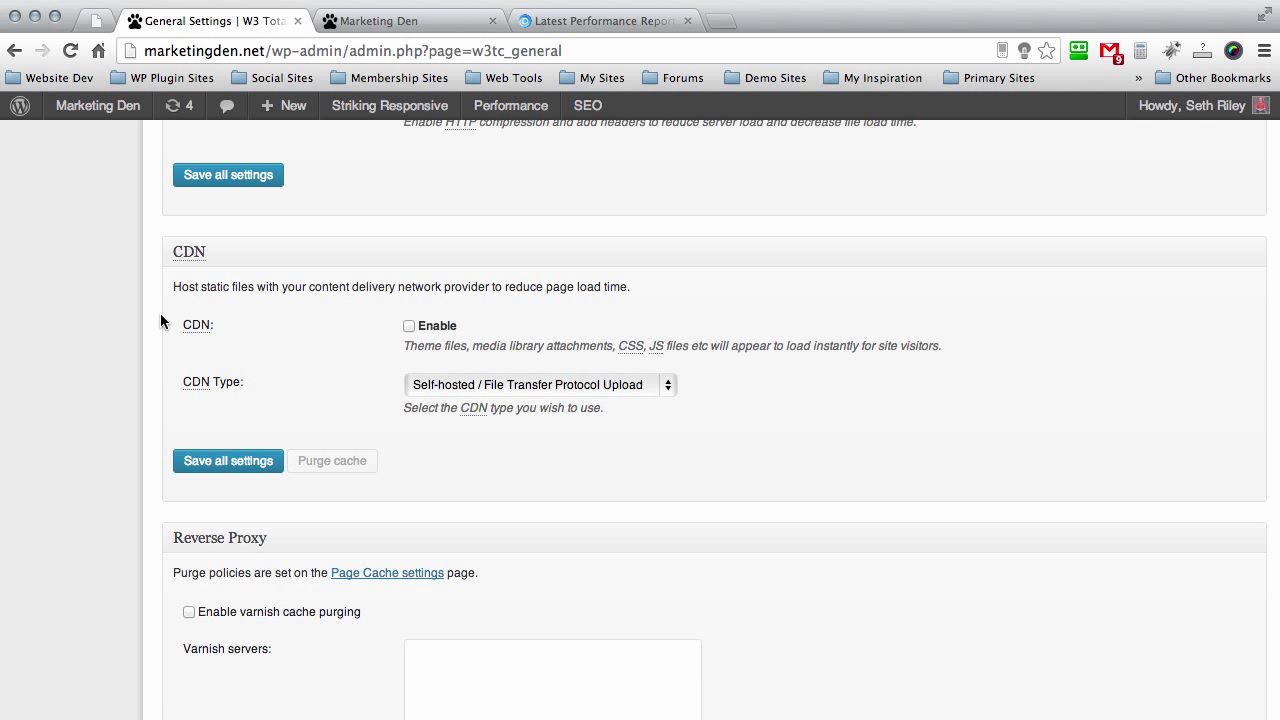
scroll(160, 314, down, 5)
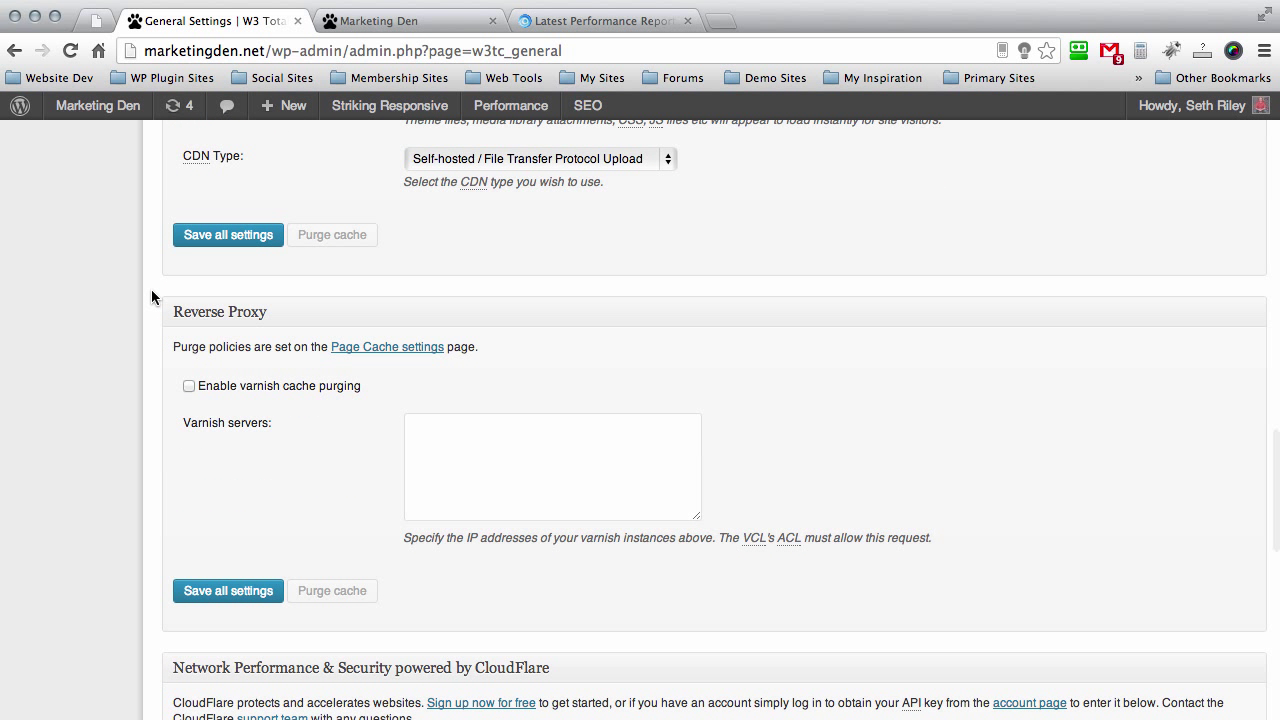
scroll(151, 296, down, 2)
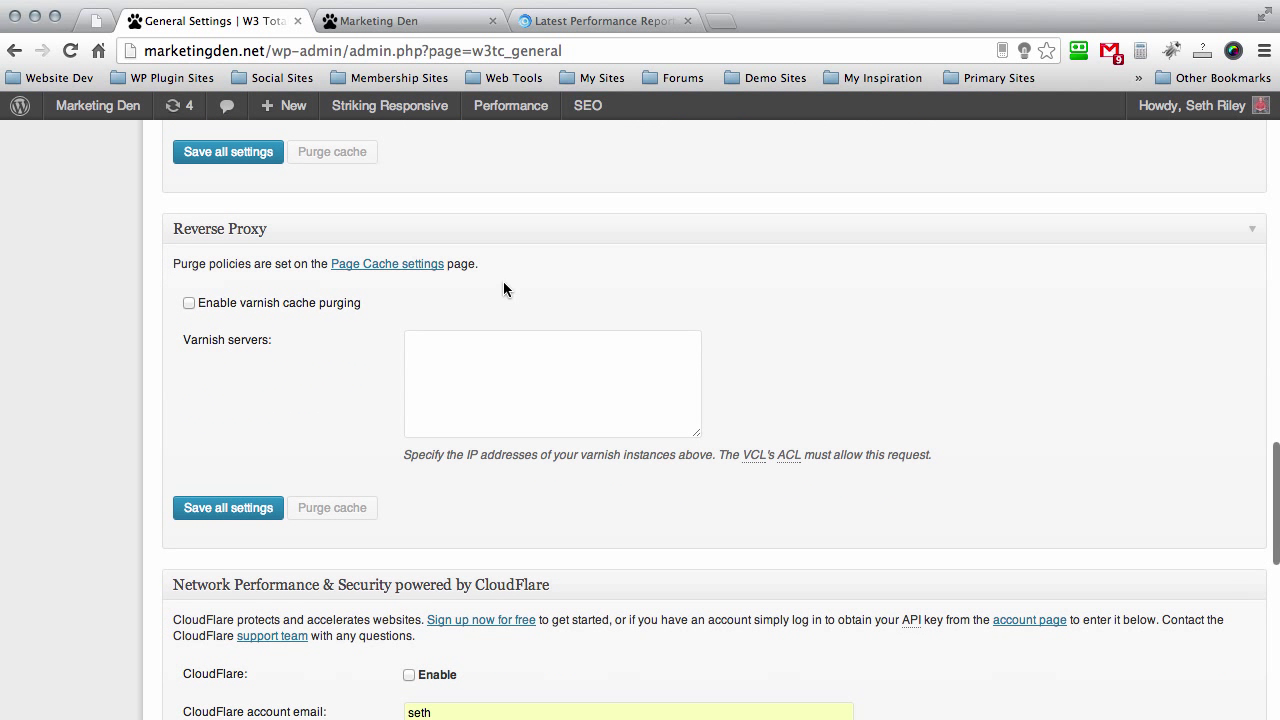
scroll(130, 395, down, 8)
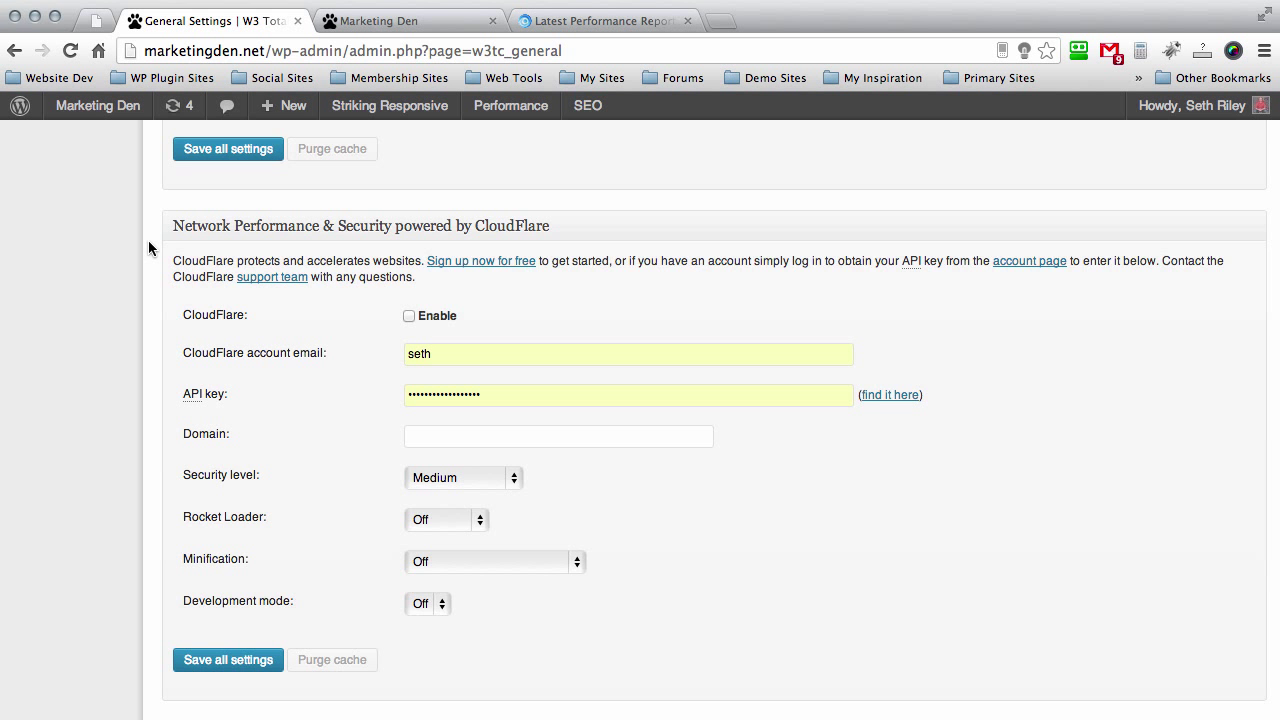
scroll(148, 247, down, 8)
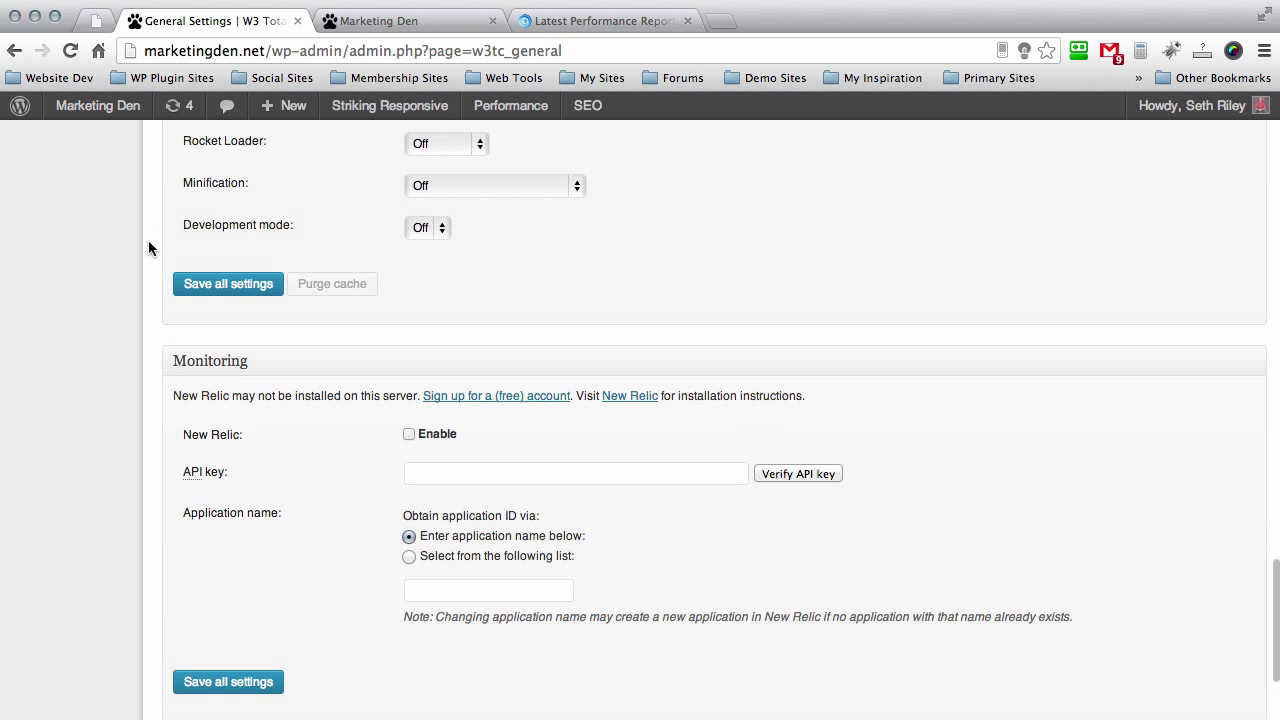
scroll(148, 248, down, 7)
scroll(148, 248, down, 4)
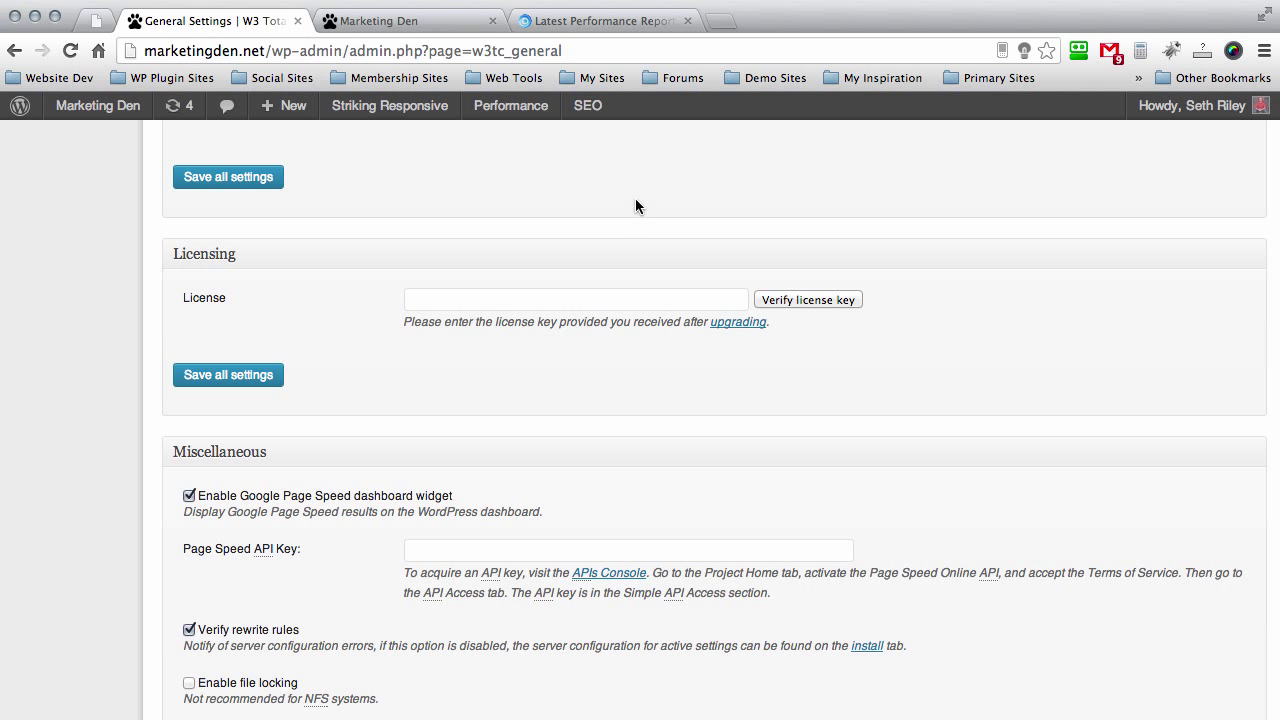
click(607, 20)
click(210, 24)
scroll(142, 186, down, 3)
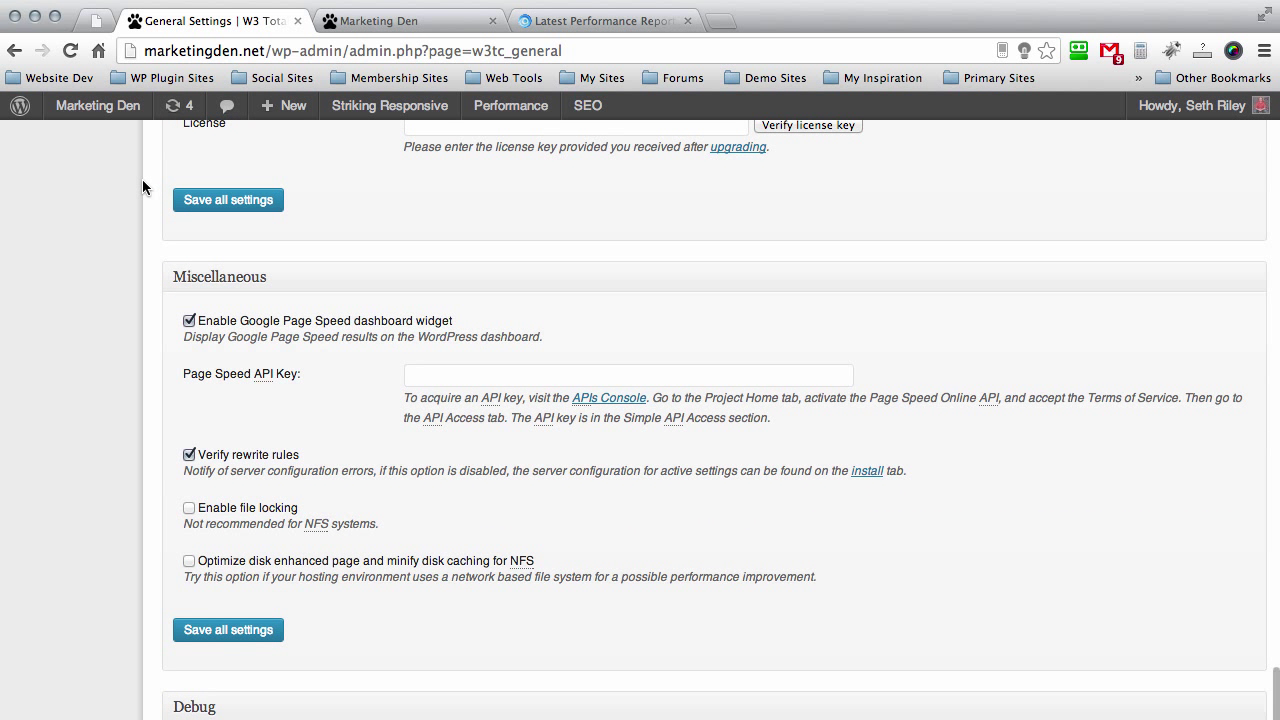
scroll(142, 186, down, 2)
scroll(142, 186, down, 1)
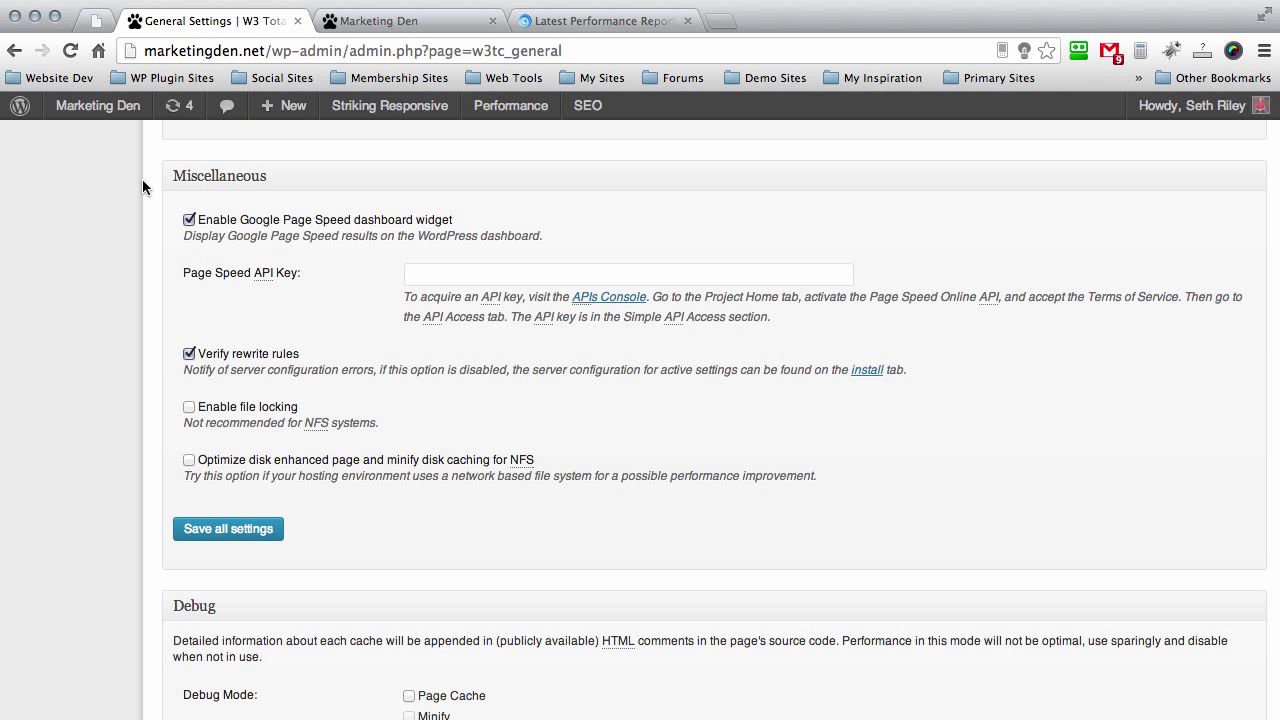
scroll(161, 243, down, 5)
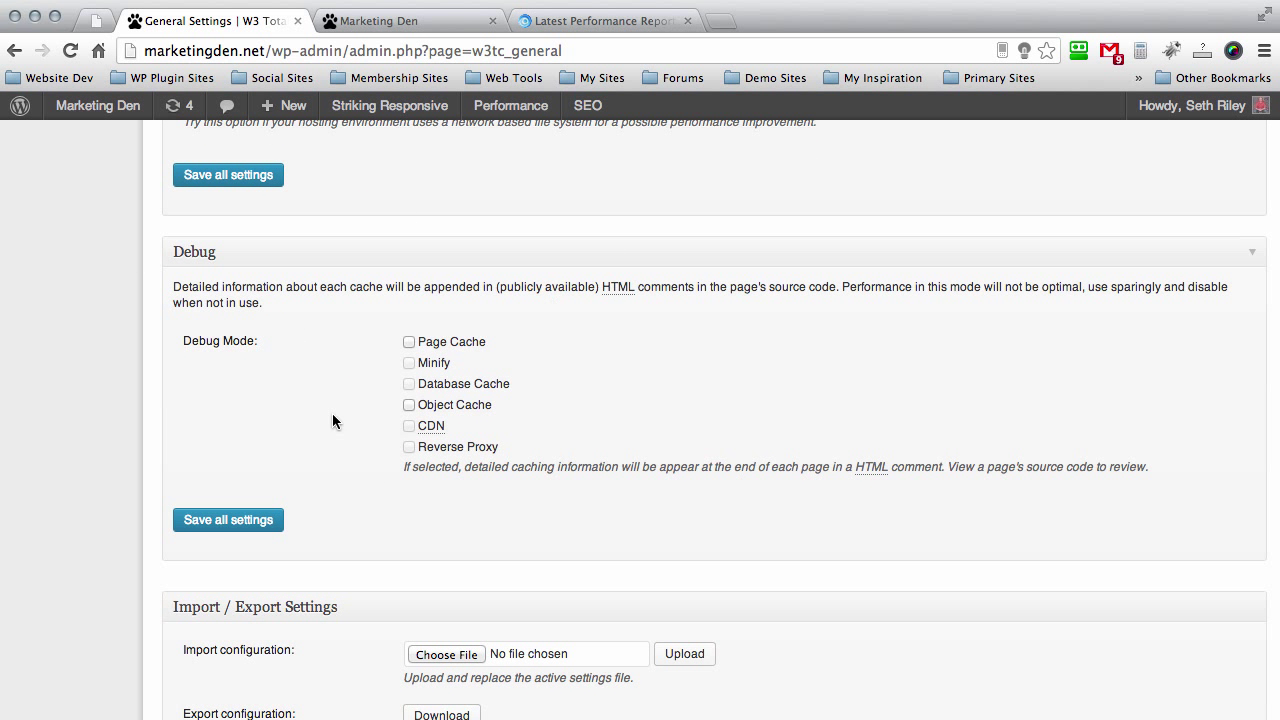
scroll(146, 244, down, 1)
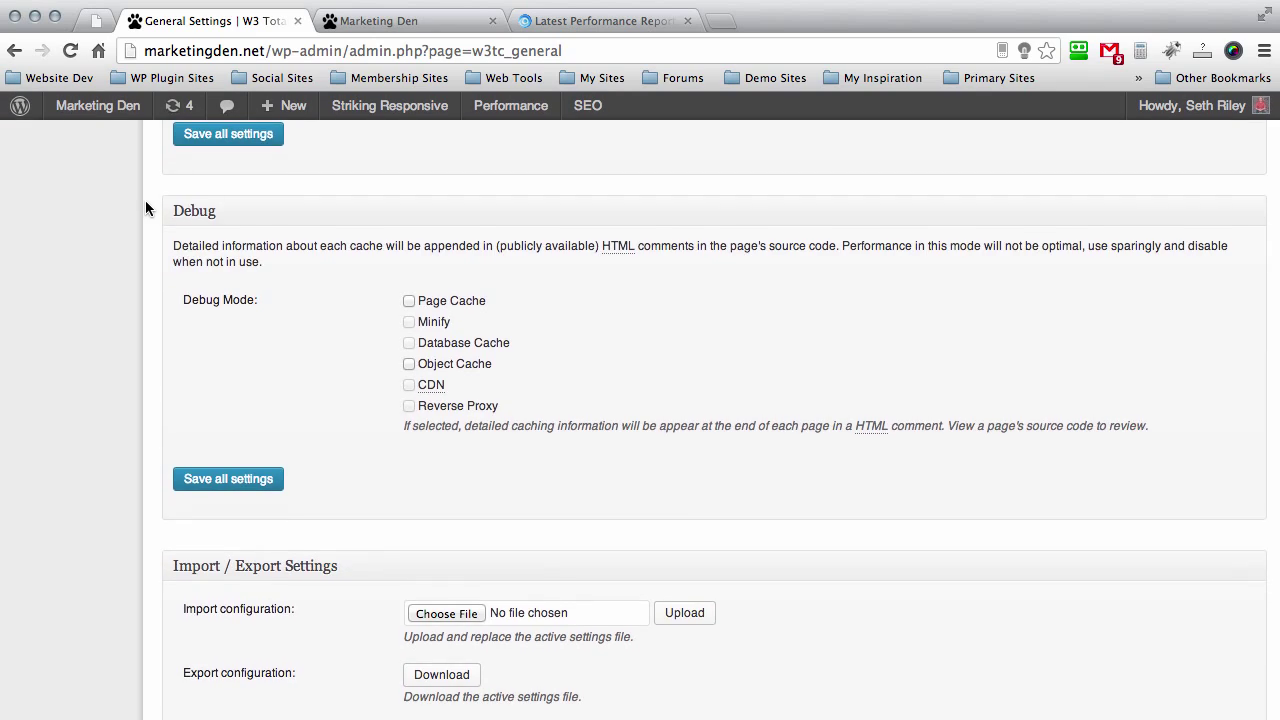
scroll(145, 207, up, 10)
scroll(145, 207, up, 15)
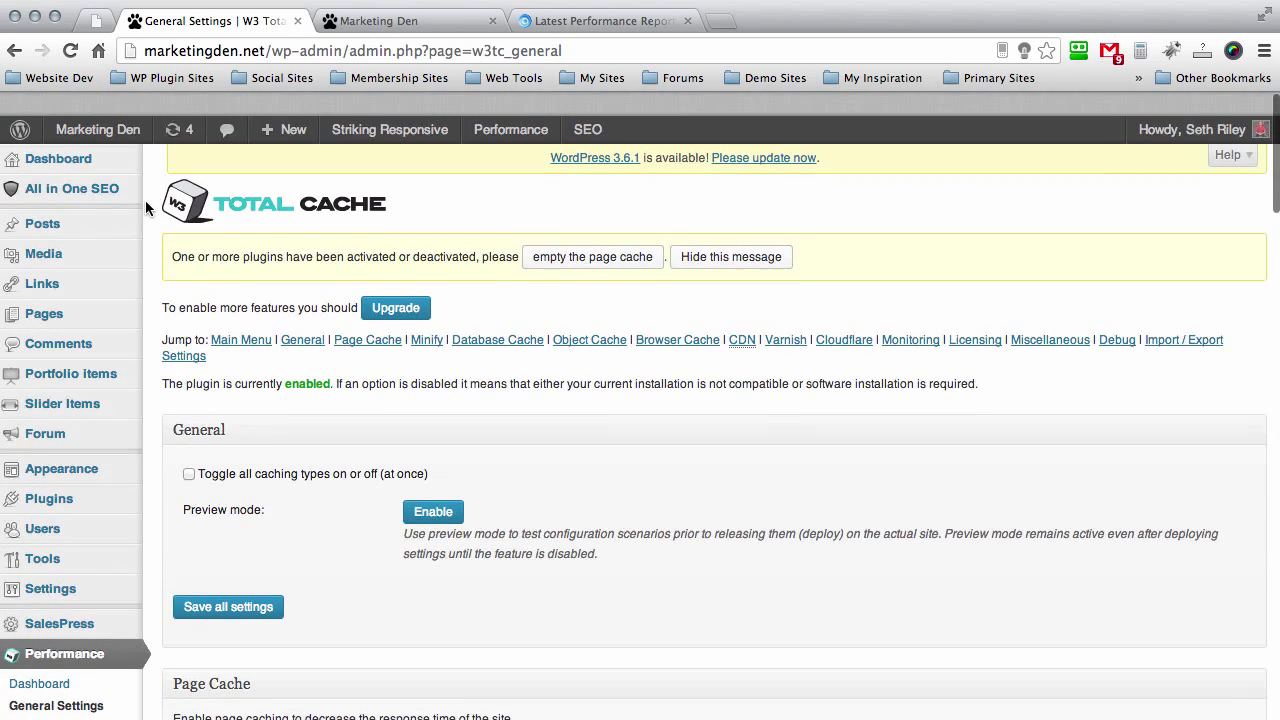
scroll(149, 270, down, 6)
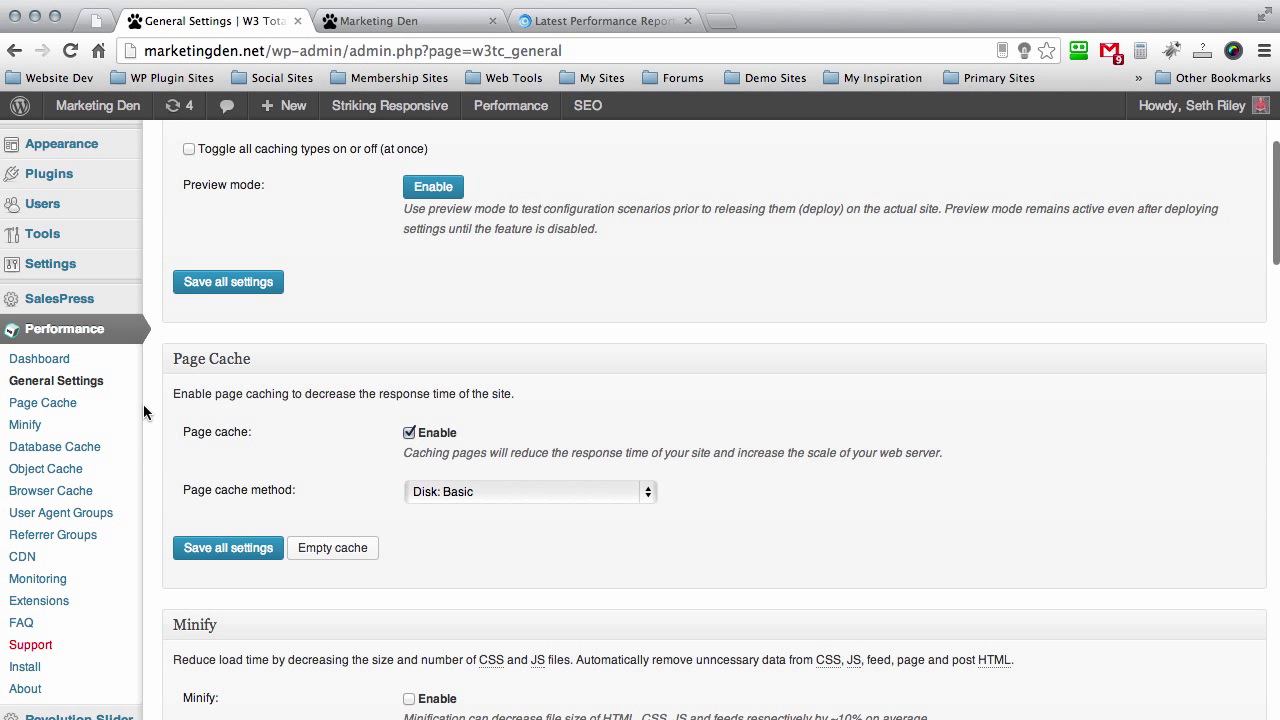
scroll(560, 324, up, 6)
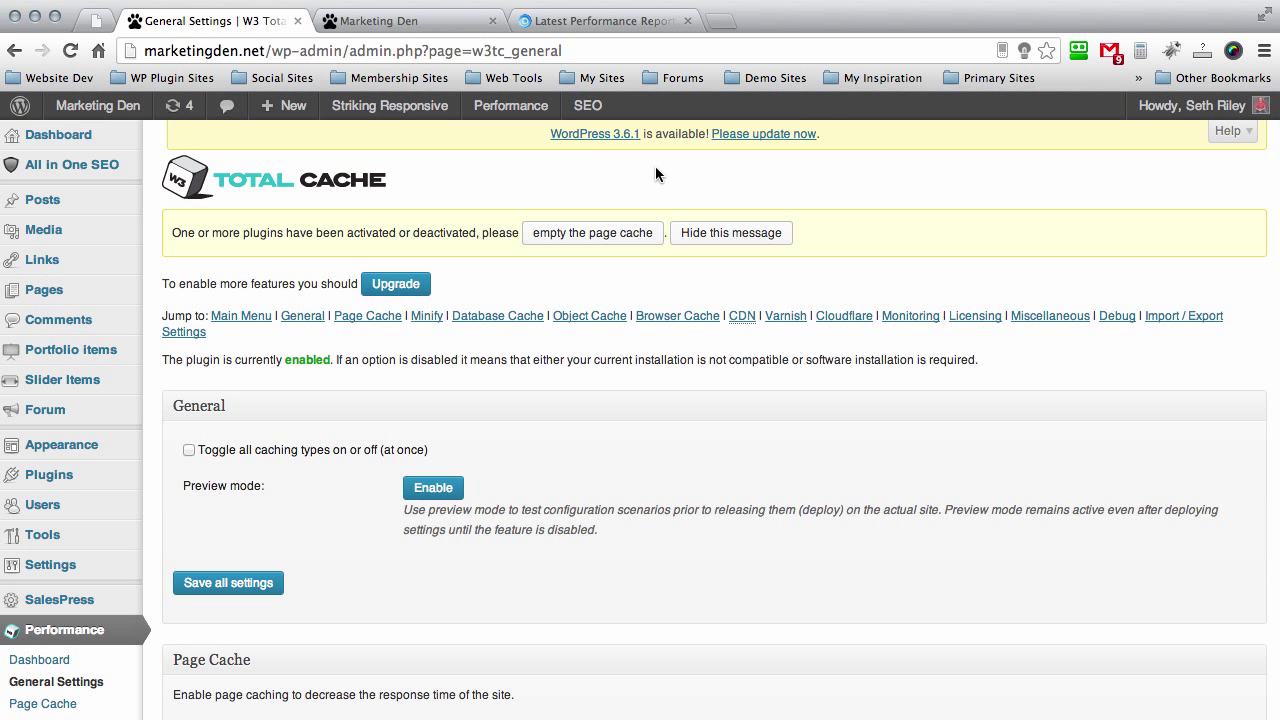
click(614, 22)
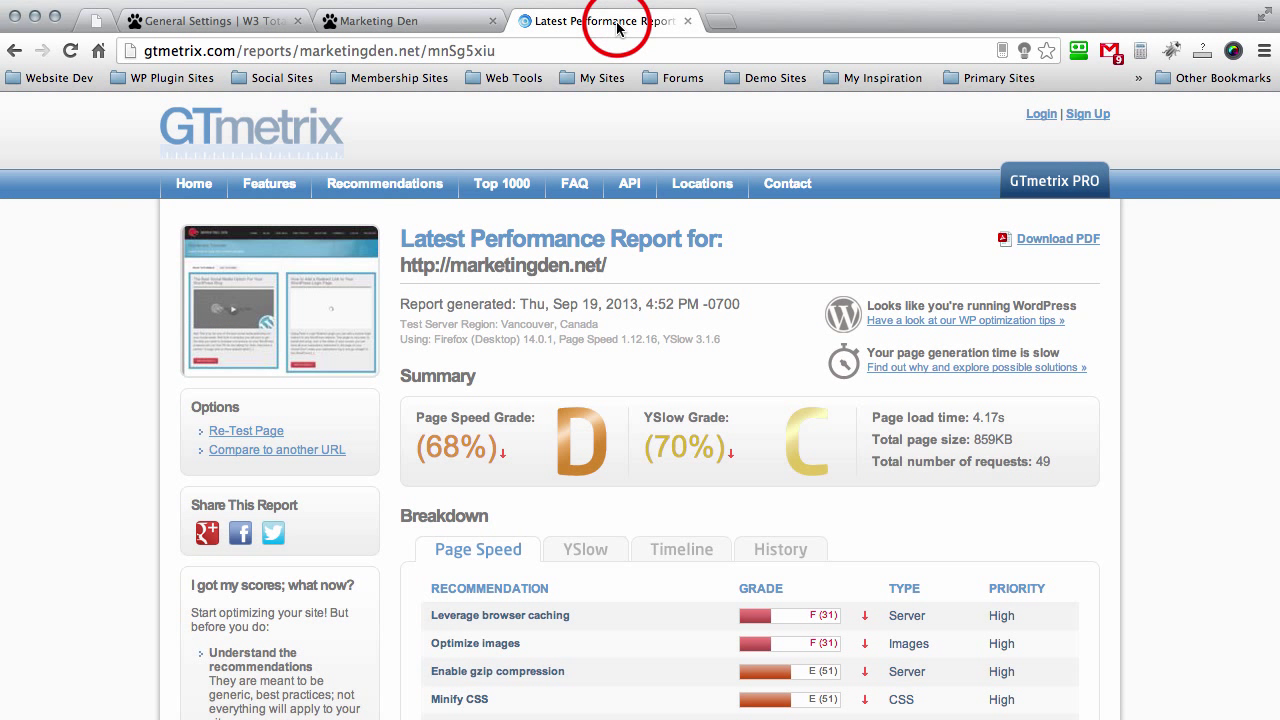
click(188, 182)
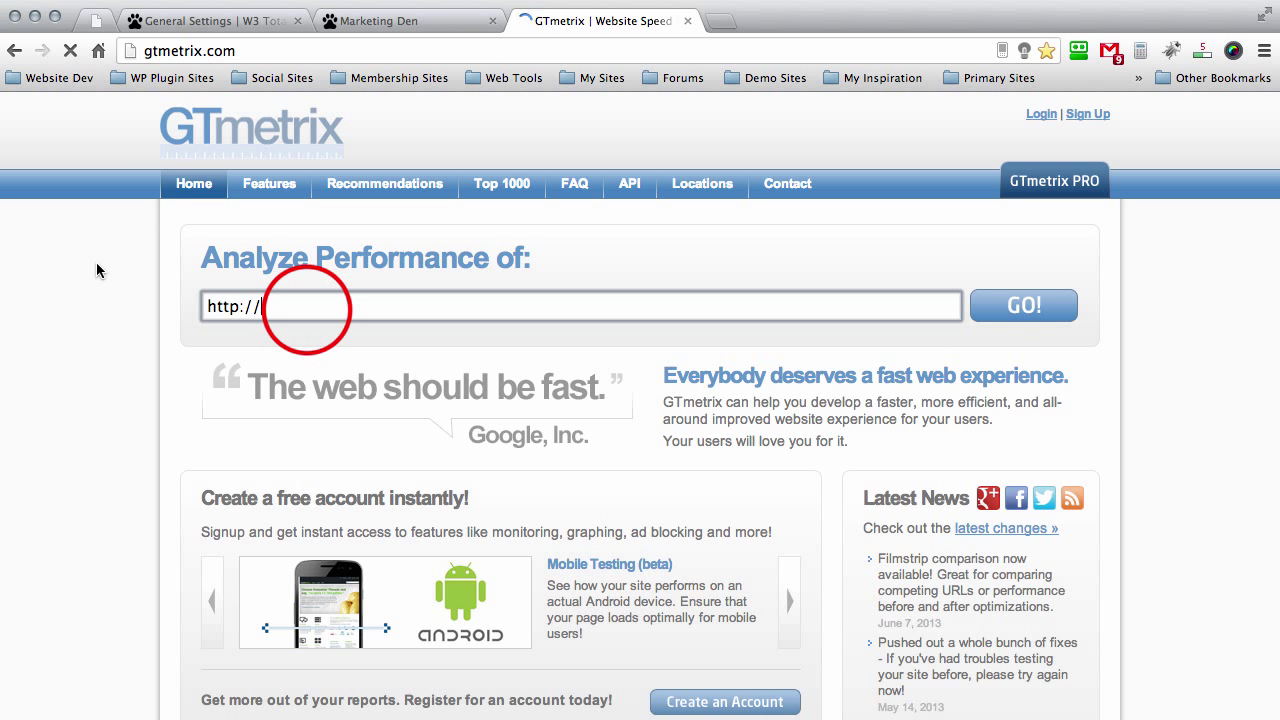
click(308, 306)
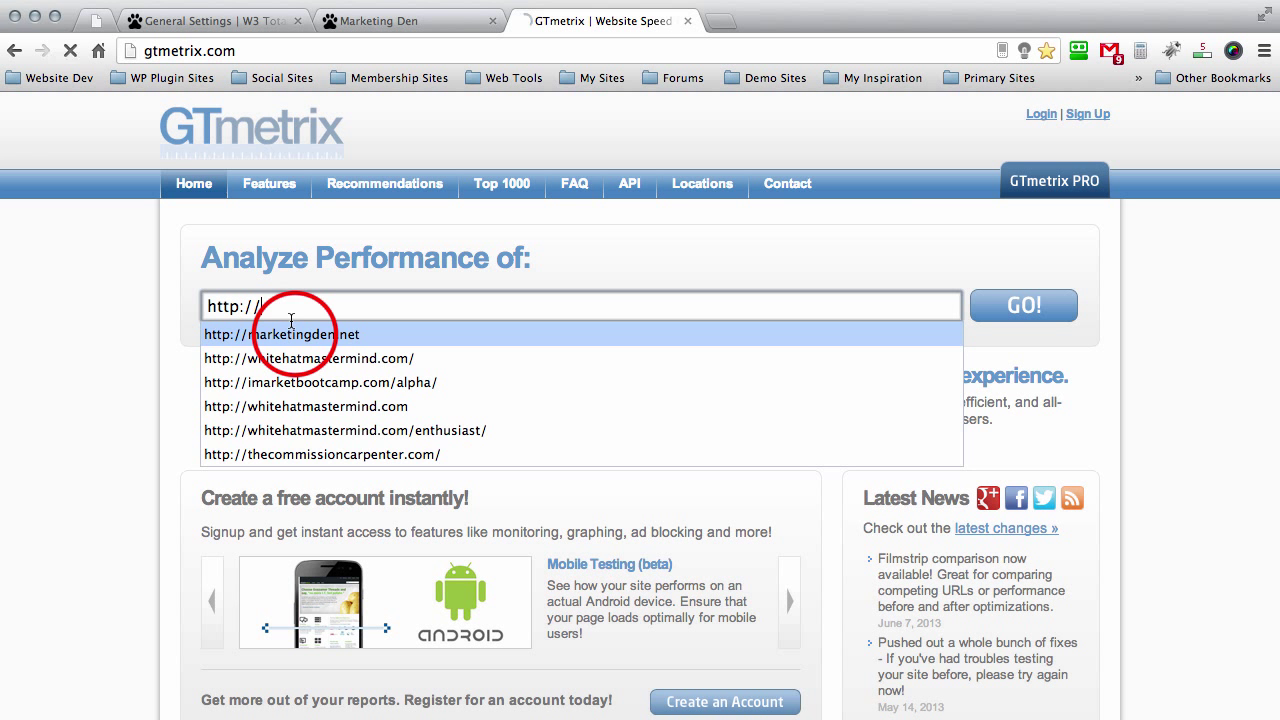
click(291, 334)
click(1001, 304)
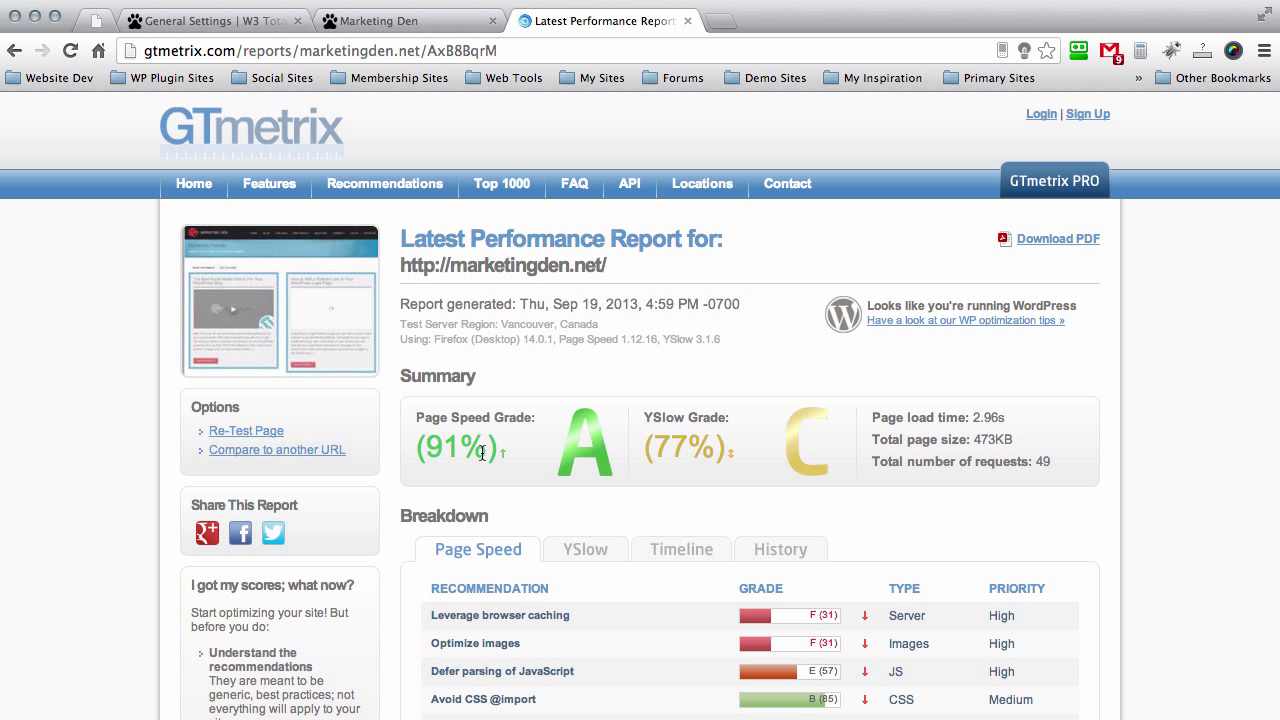
Search Google for 'smucsh it' in a new browser tab.
click(71, 330)
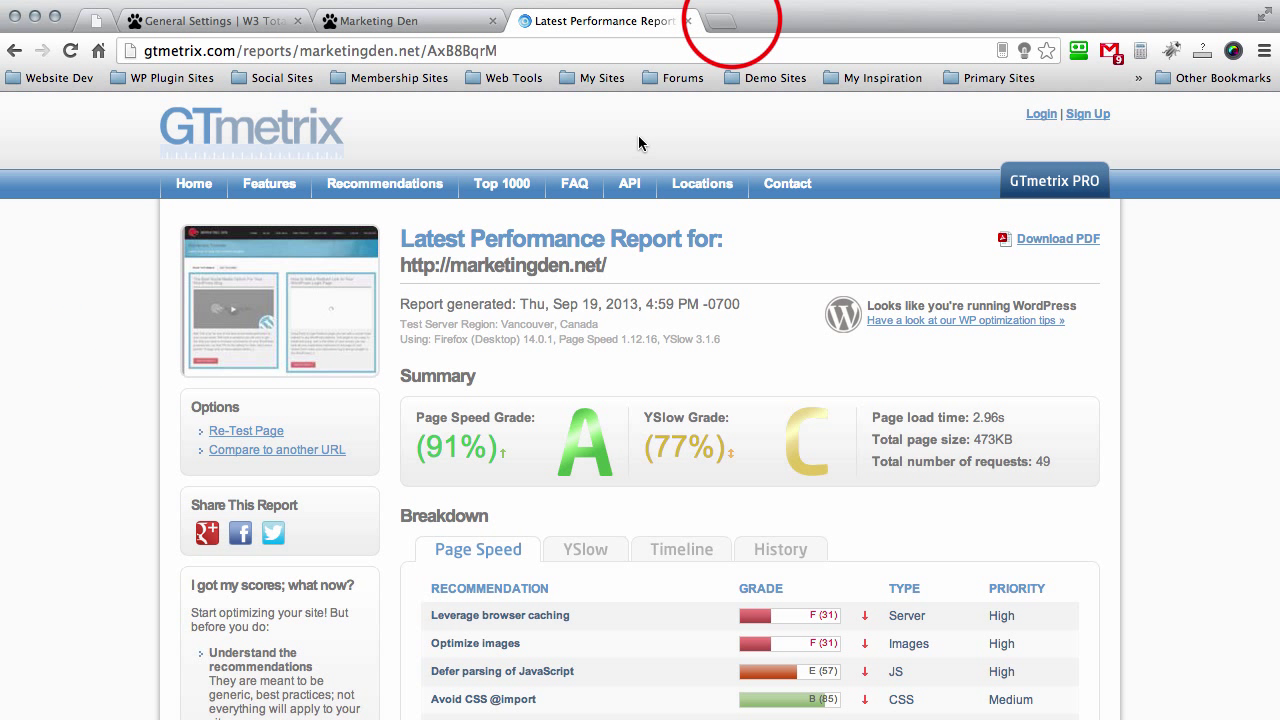
click(727, 20)
click(710, 57)
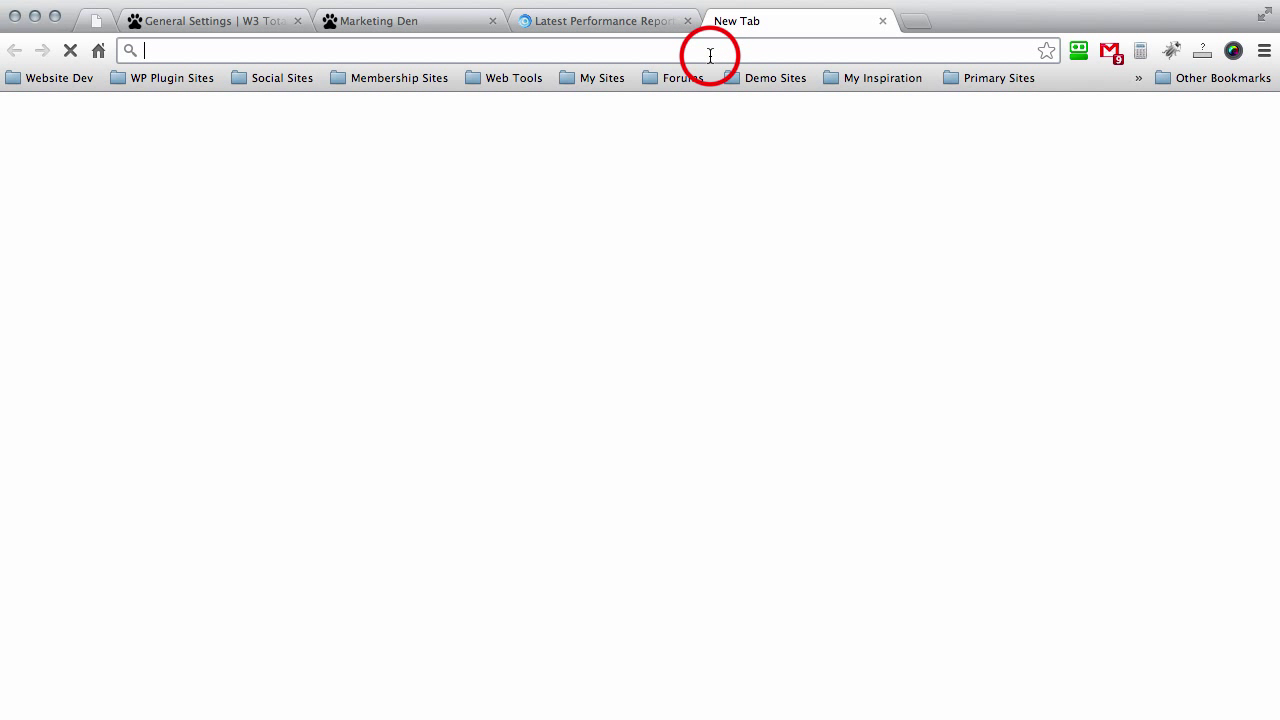
text(smucsh it)
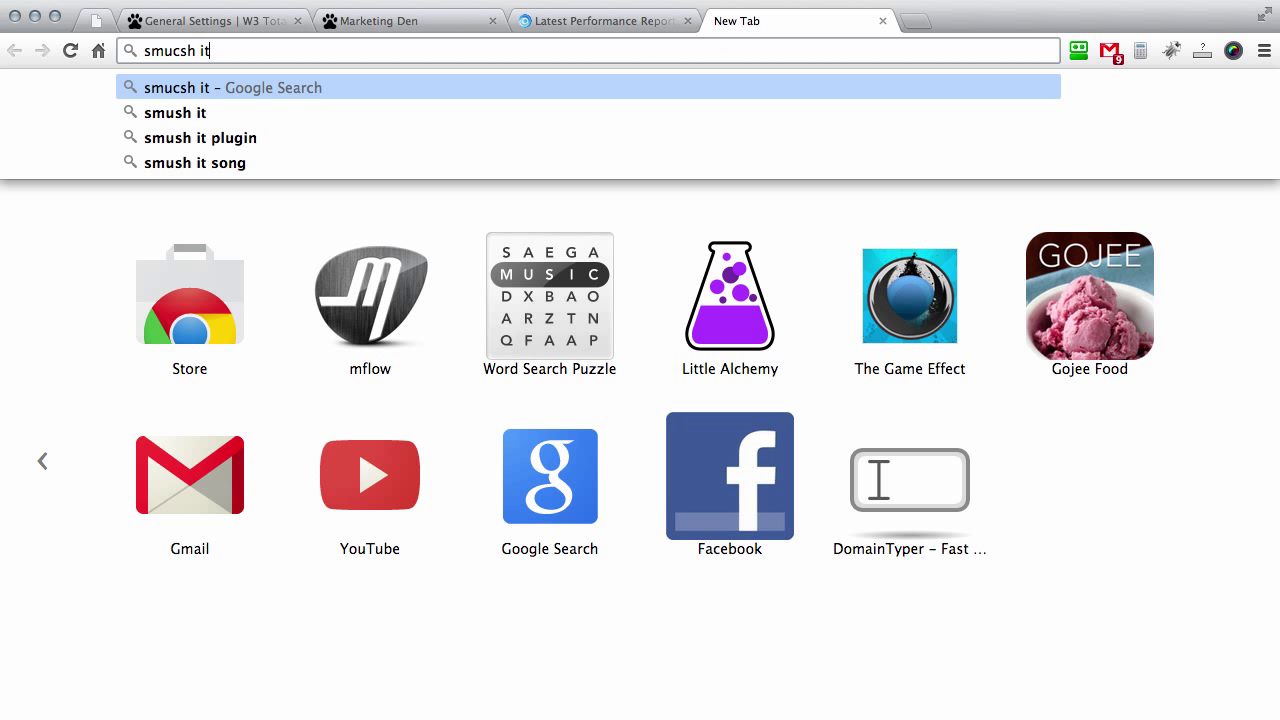
key(Return)
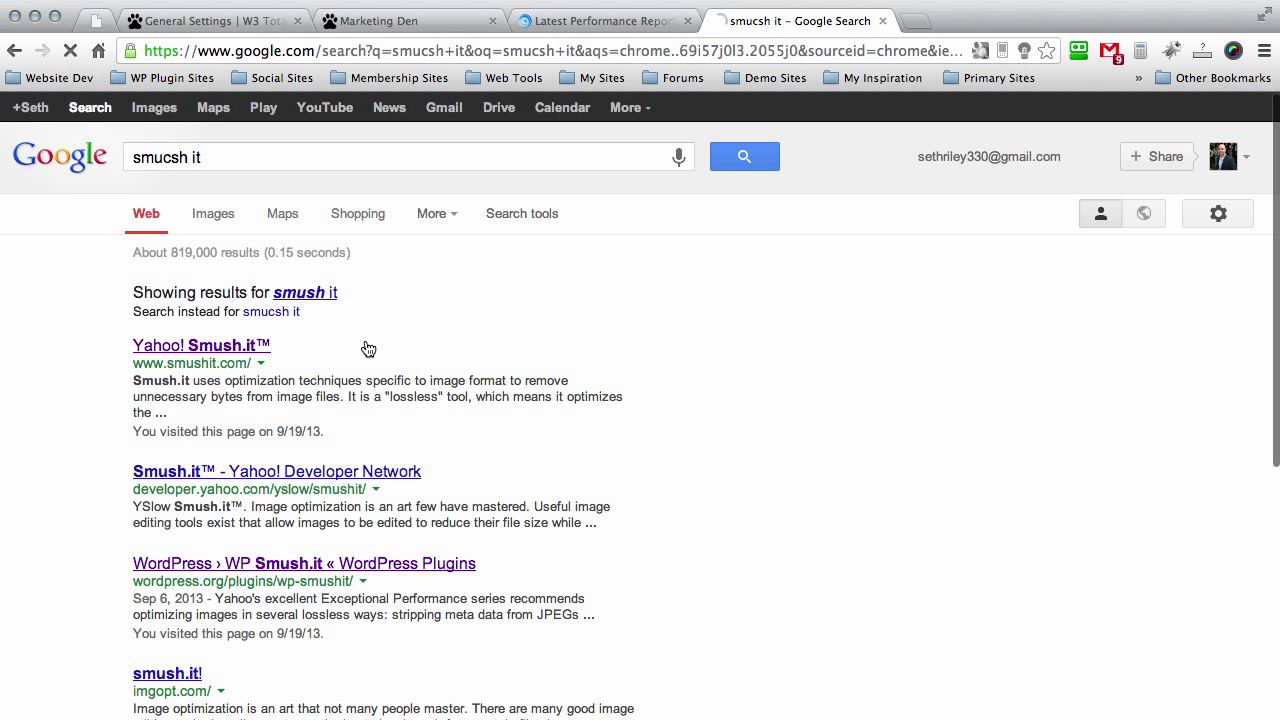
Open the WP Smush.it plugin page on WordPress.org, then close it.
scroll(486, 335, down, 3)
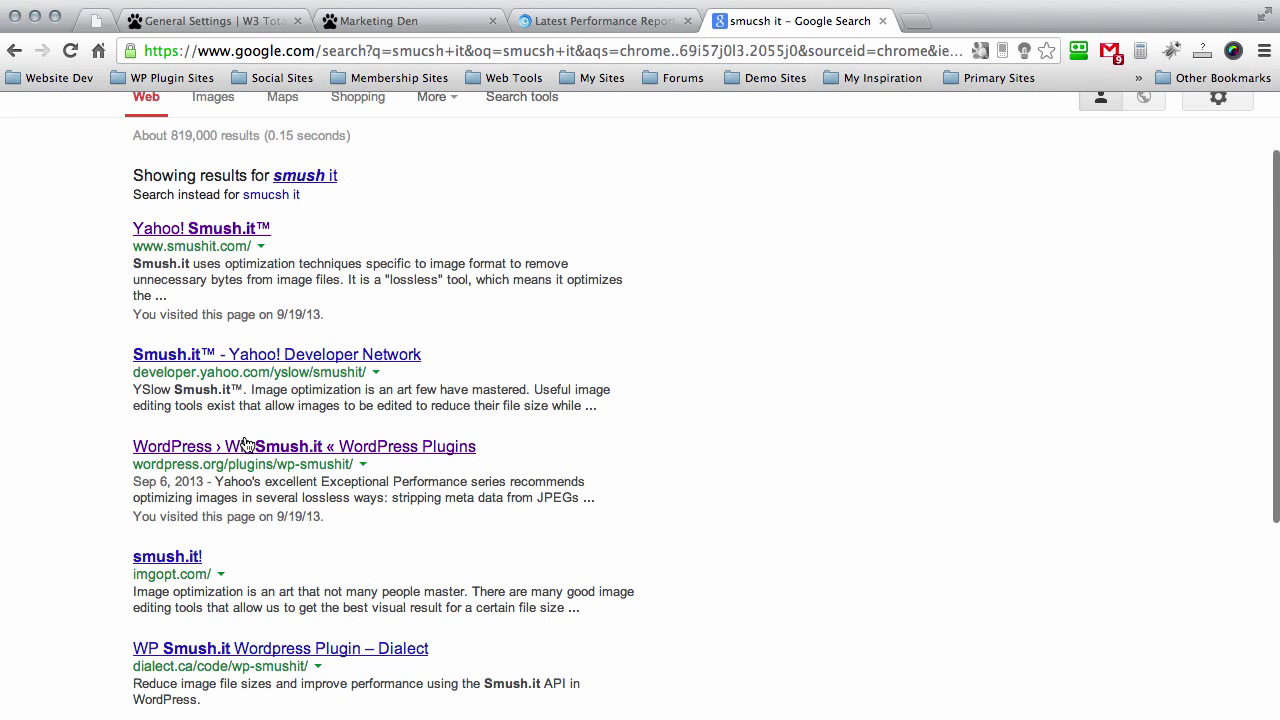
click(280, 452)
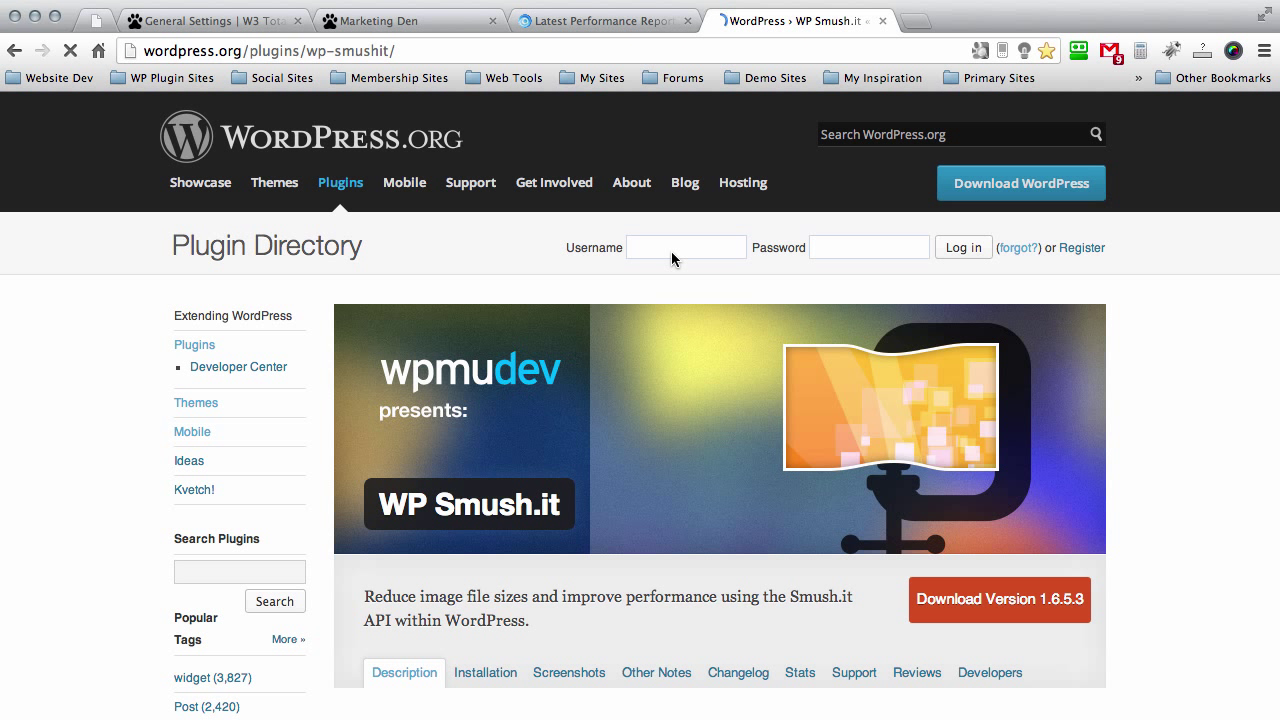
click(882, 20)
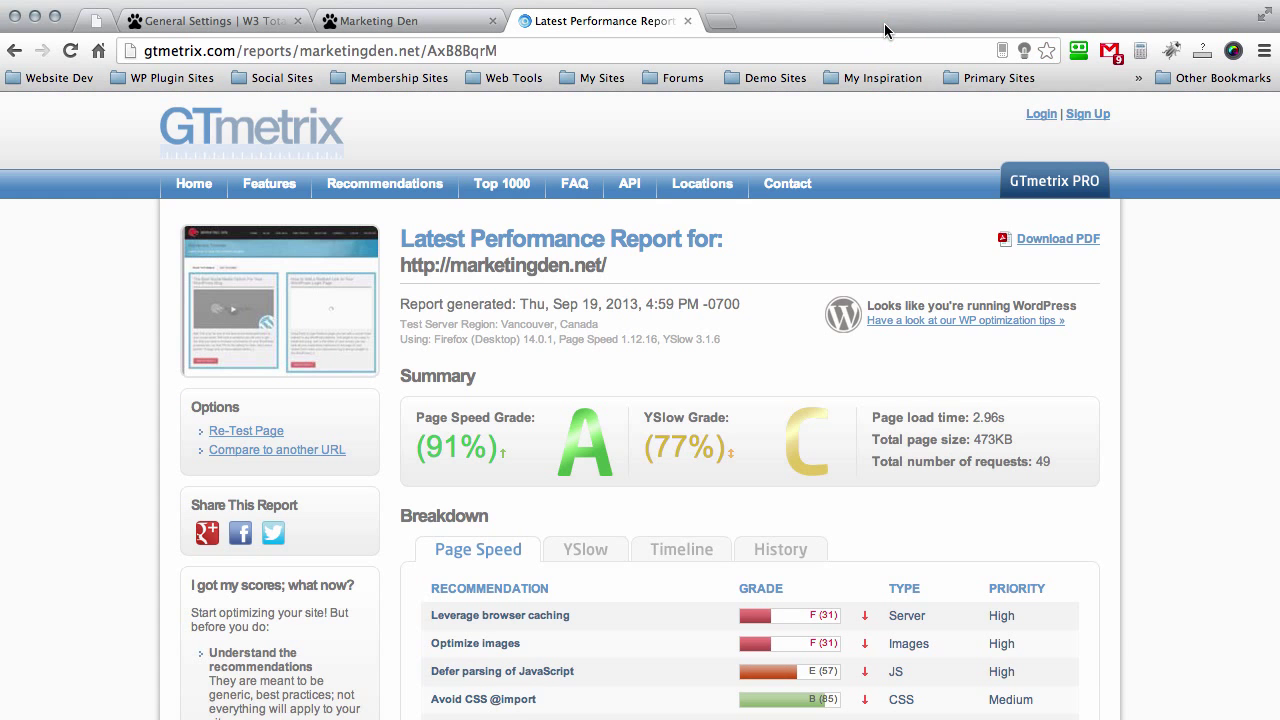
Go to Installed Plugins and activate WP Smush.it, bringing the active plugins to 16.
click(235, 21)
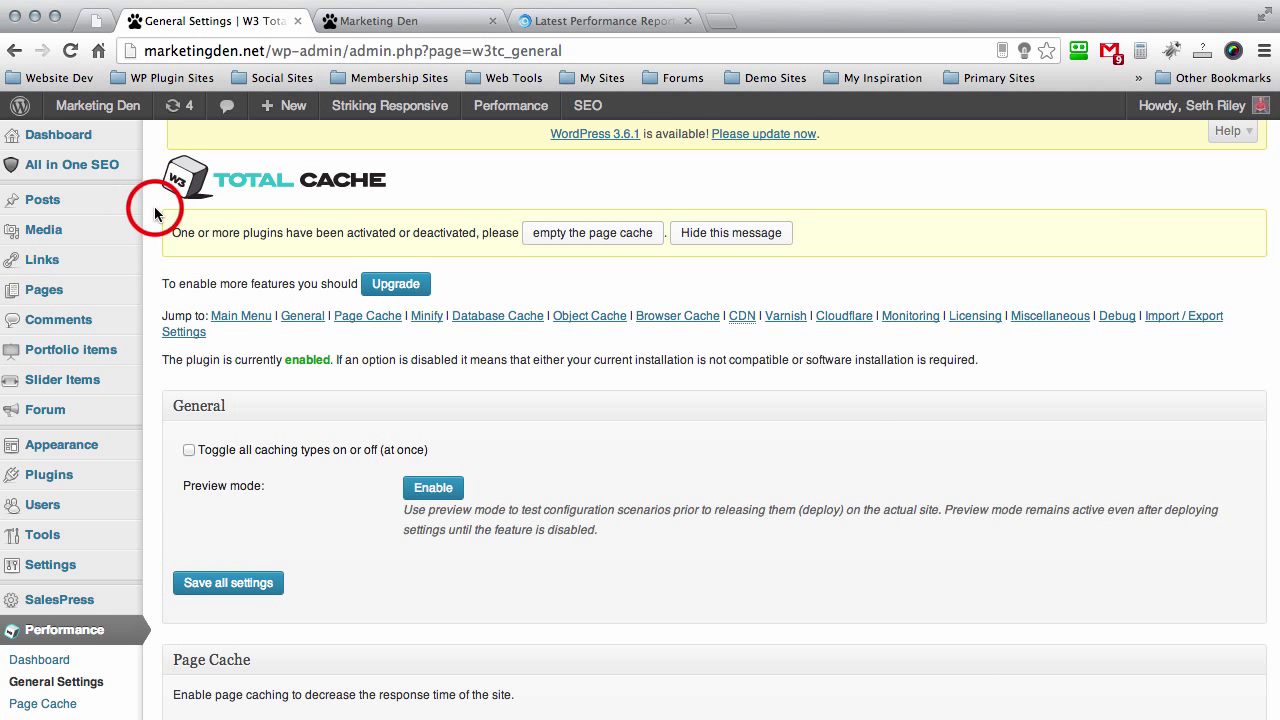
scroll(120, 250, down, 3)
click(50, 310)
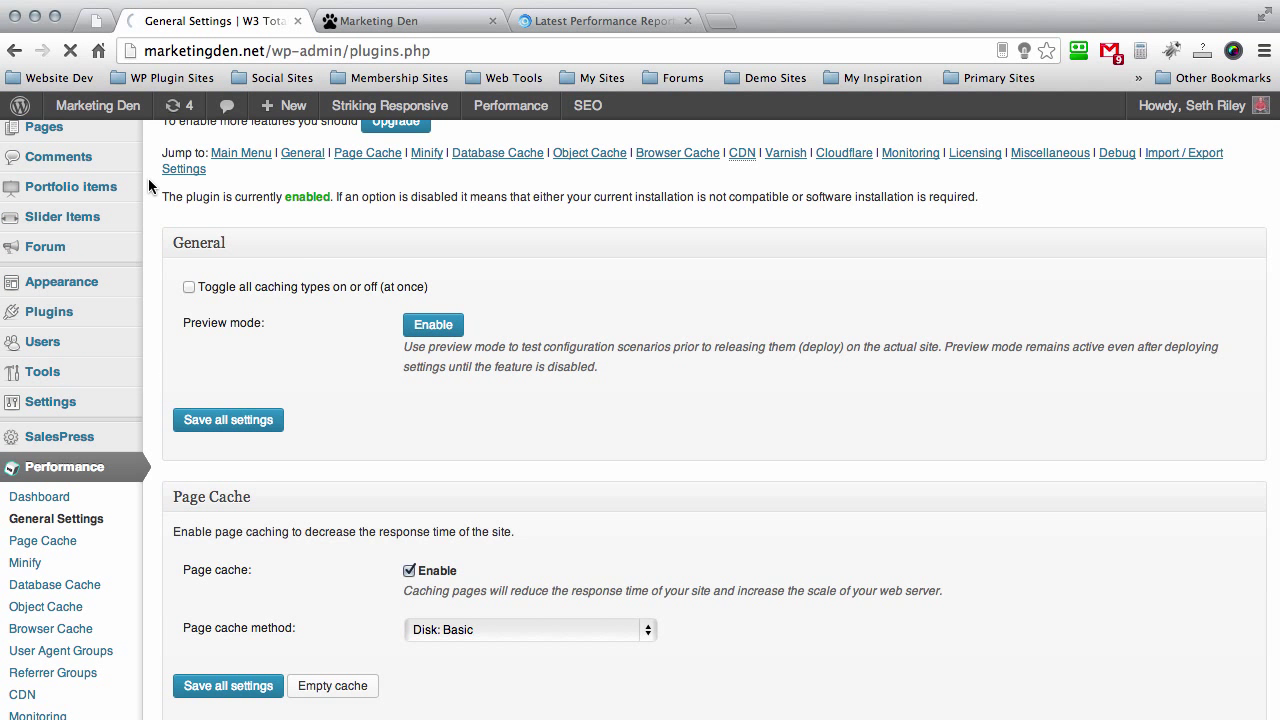
scroll(148, 186, down, 10)
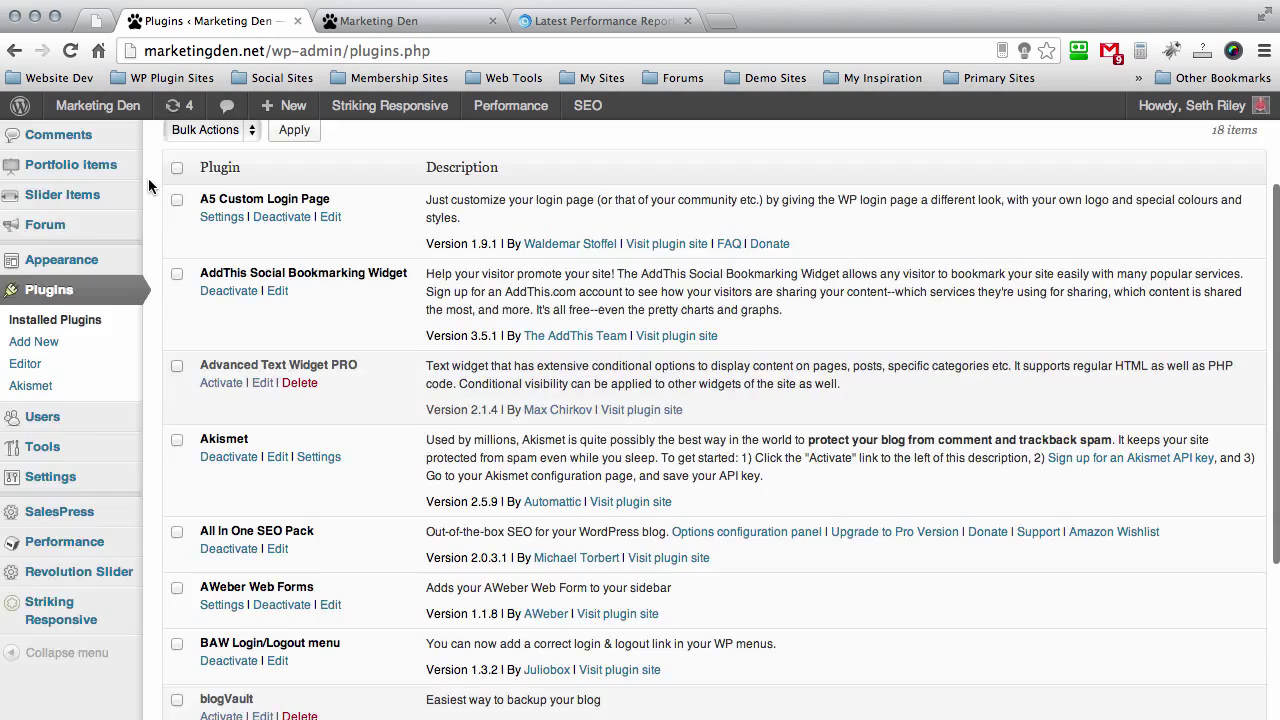
scroll(148, 186, up, 6)
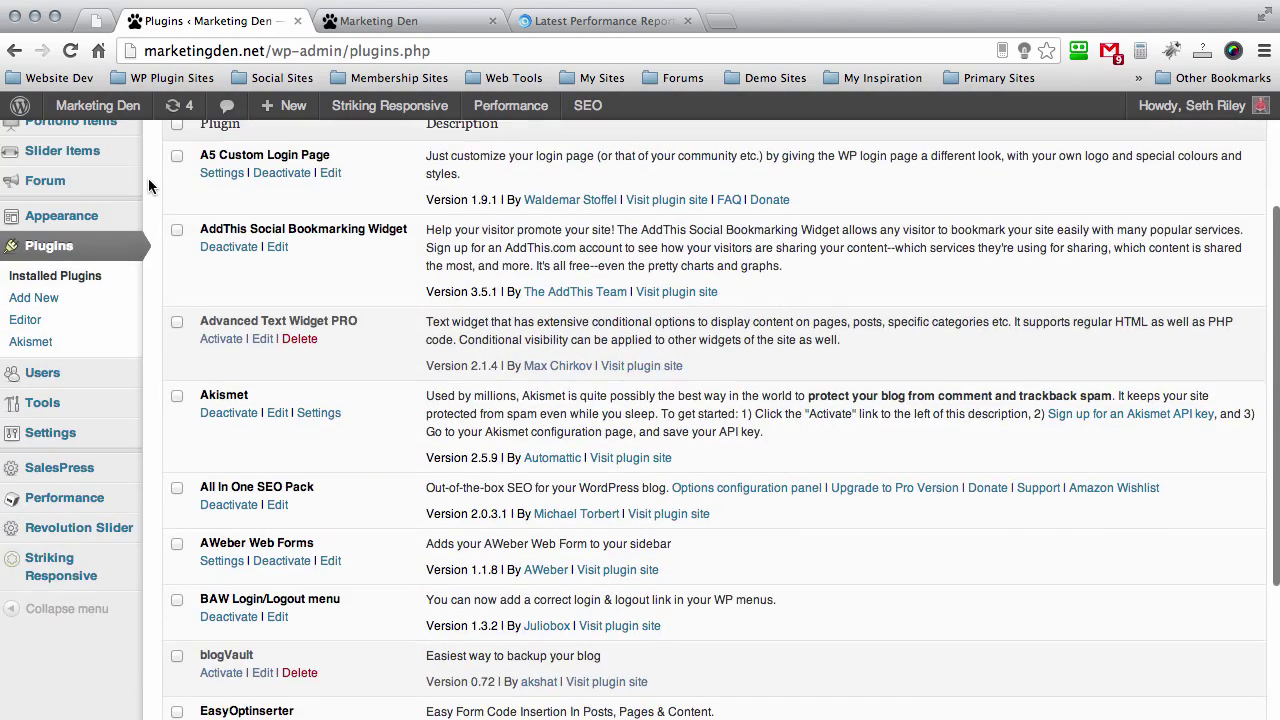
scroll(148, 186, up, 4)
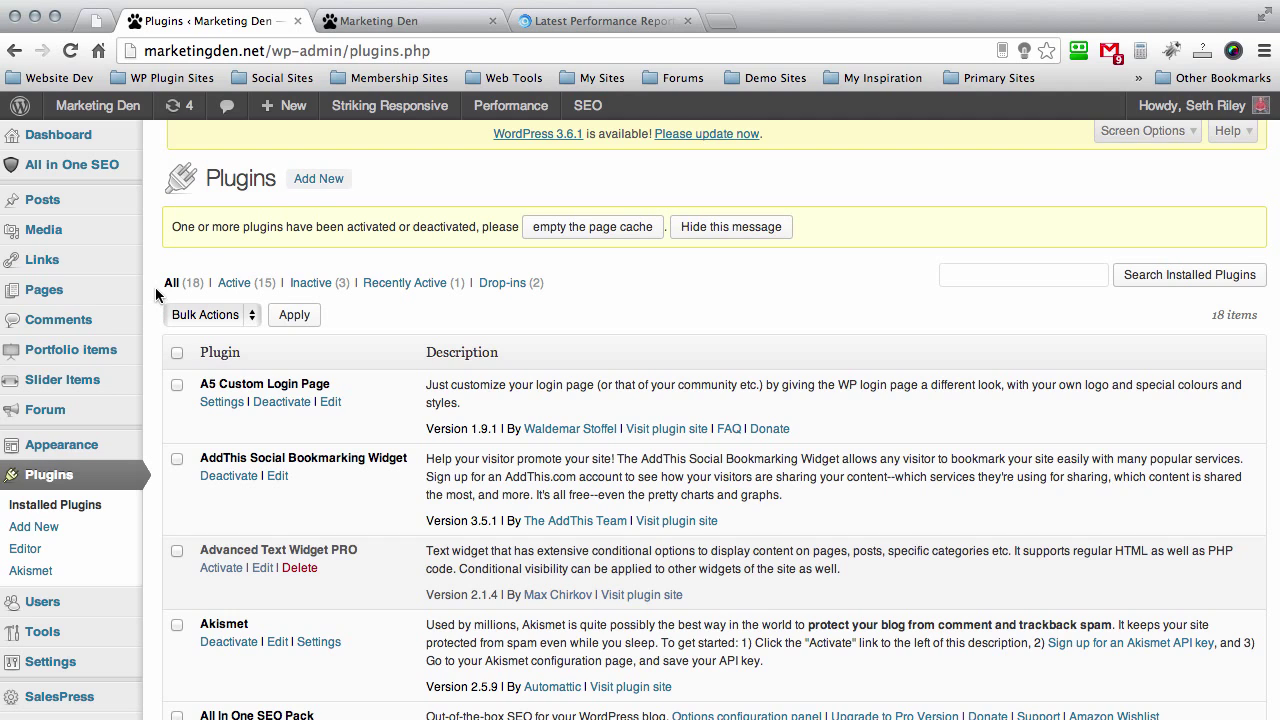
scroll(155, 280, down, 7)
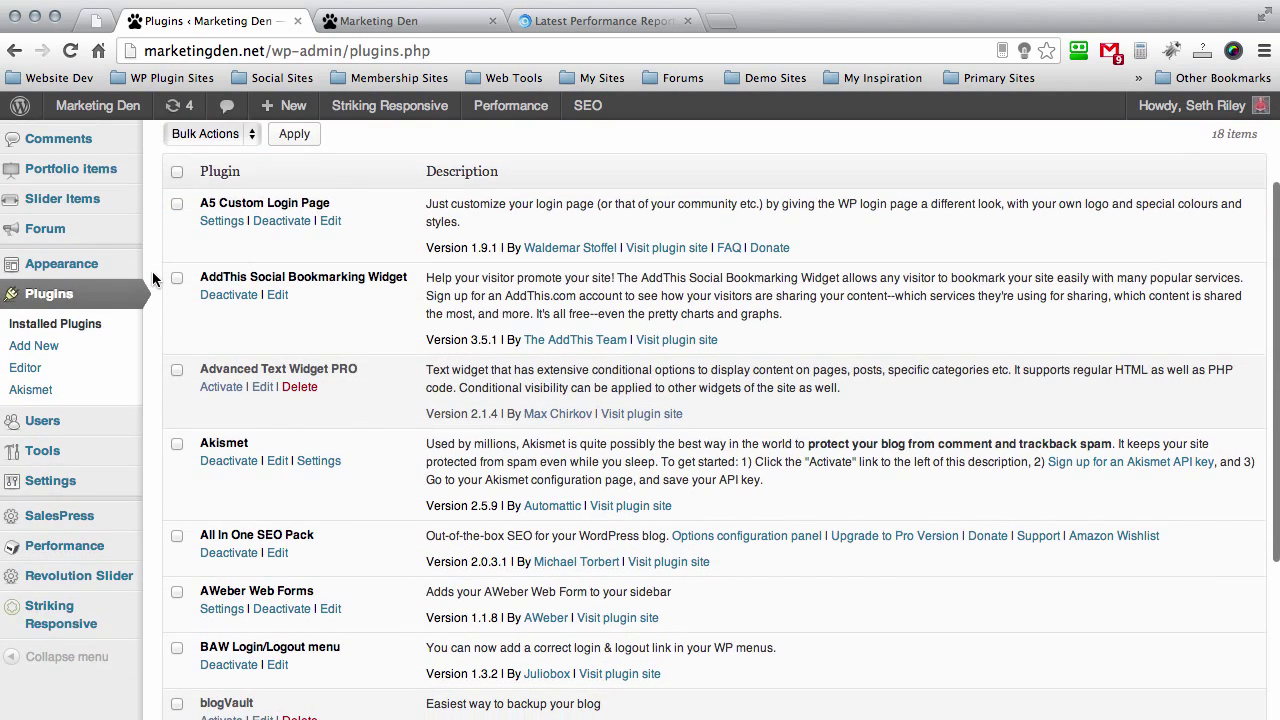
scroll(152, 272, down, 6)
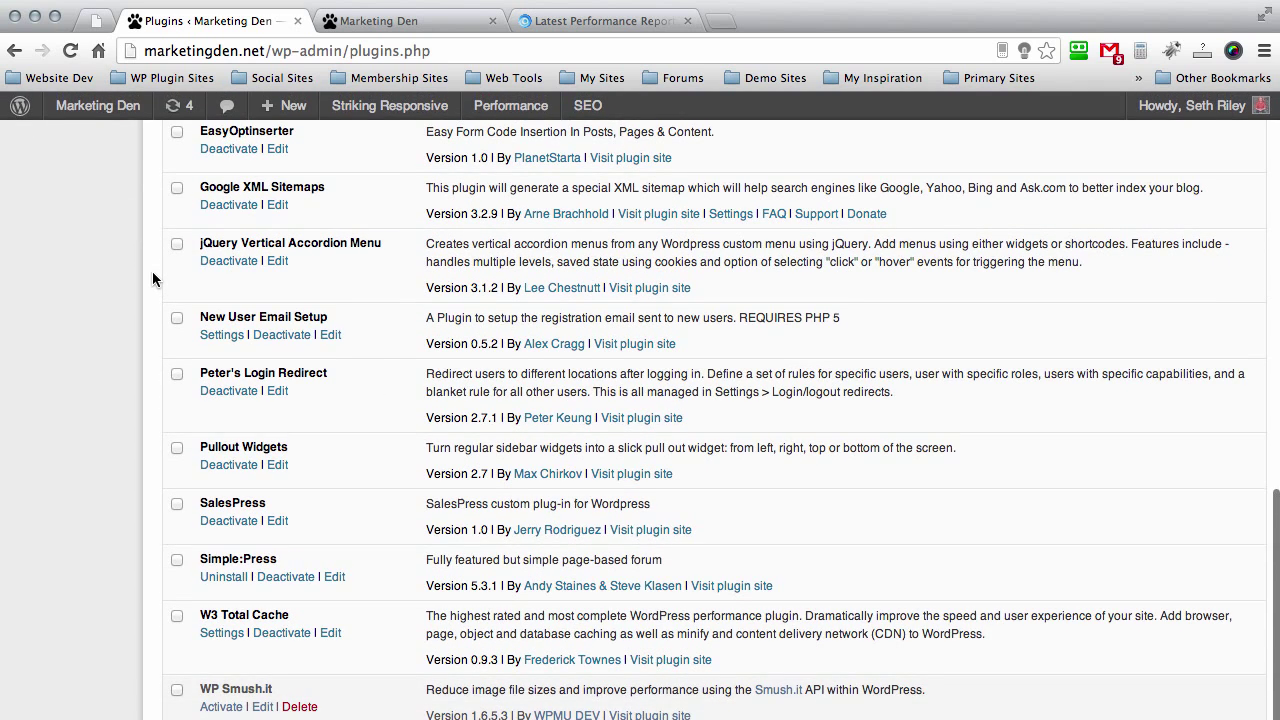
click(221, 700)
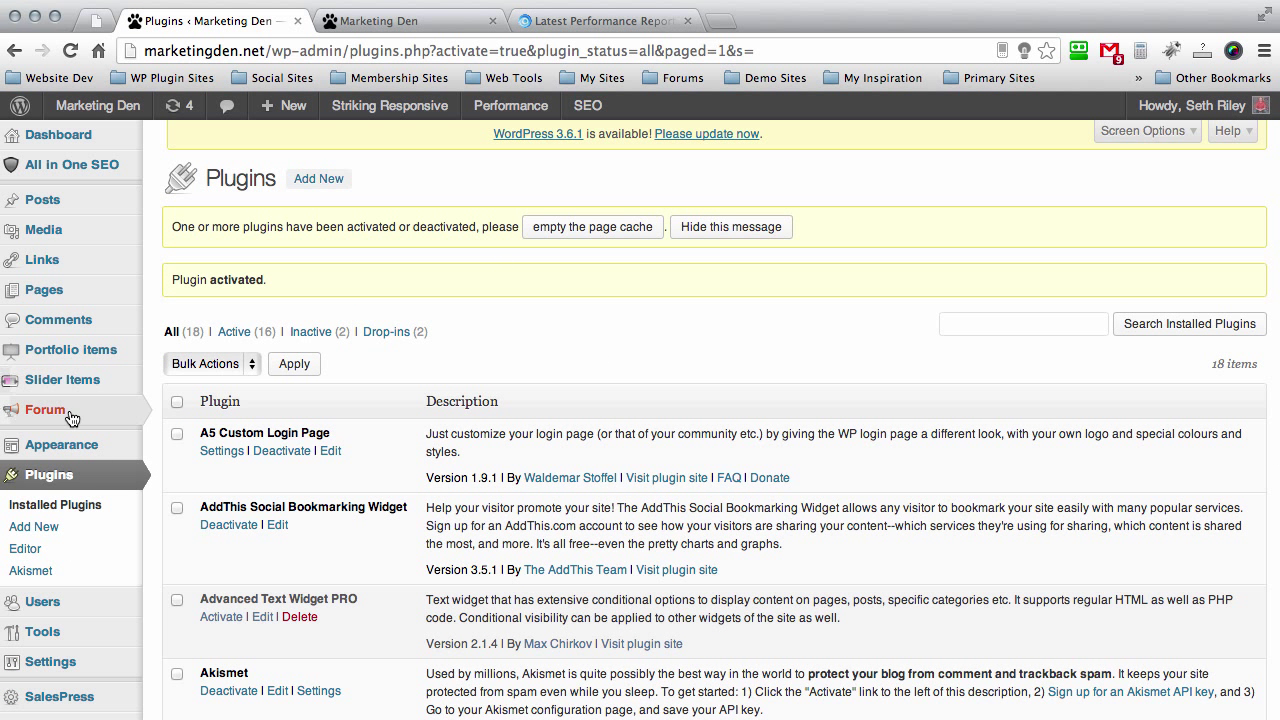
Start WP Smush.it bulk compression of all 288 media-library images from Media > Bulk Smush.it.
mouse_move(65, 234)
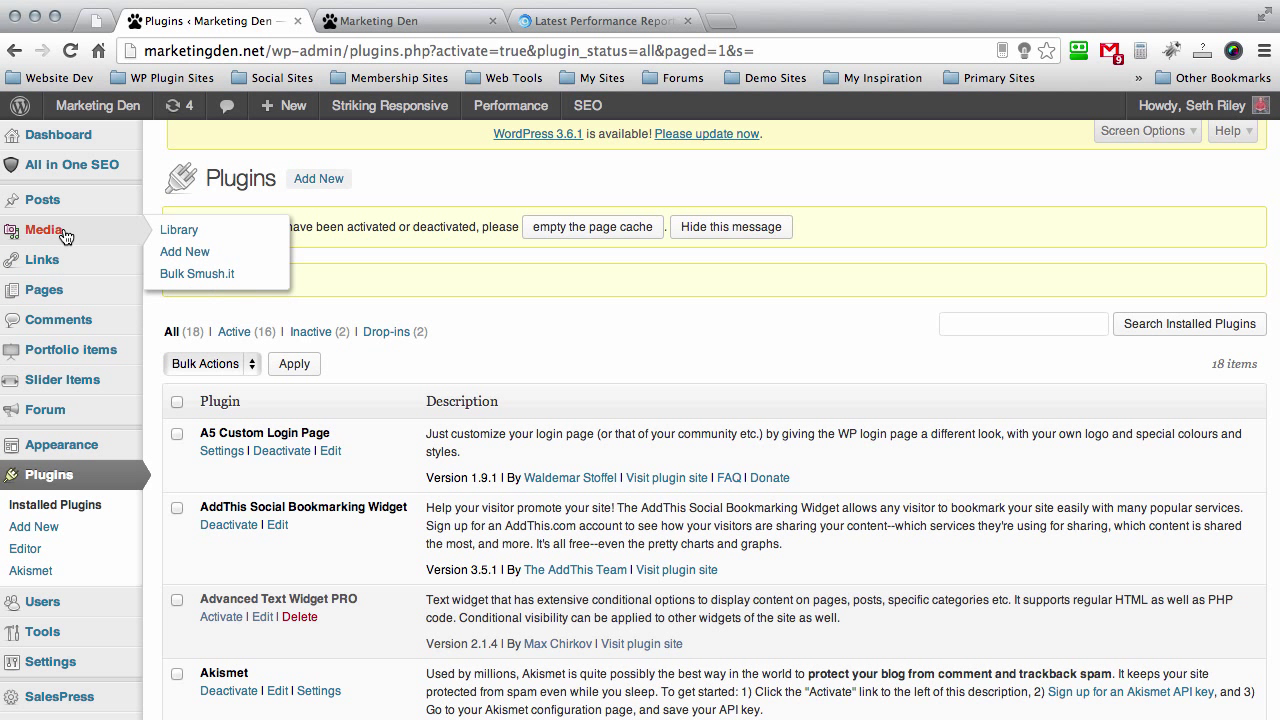
click(190, 276)
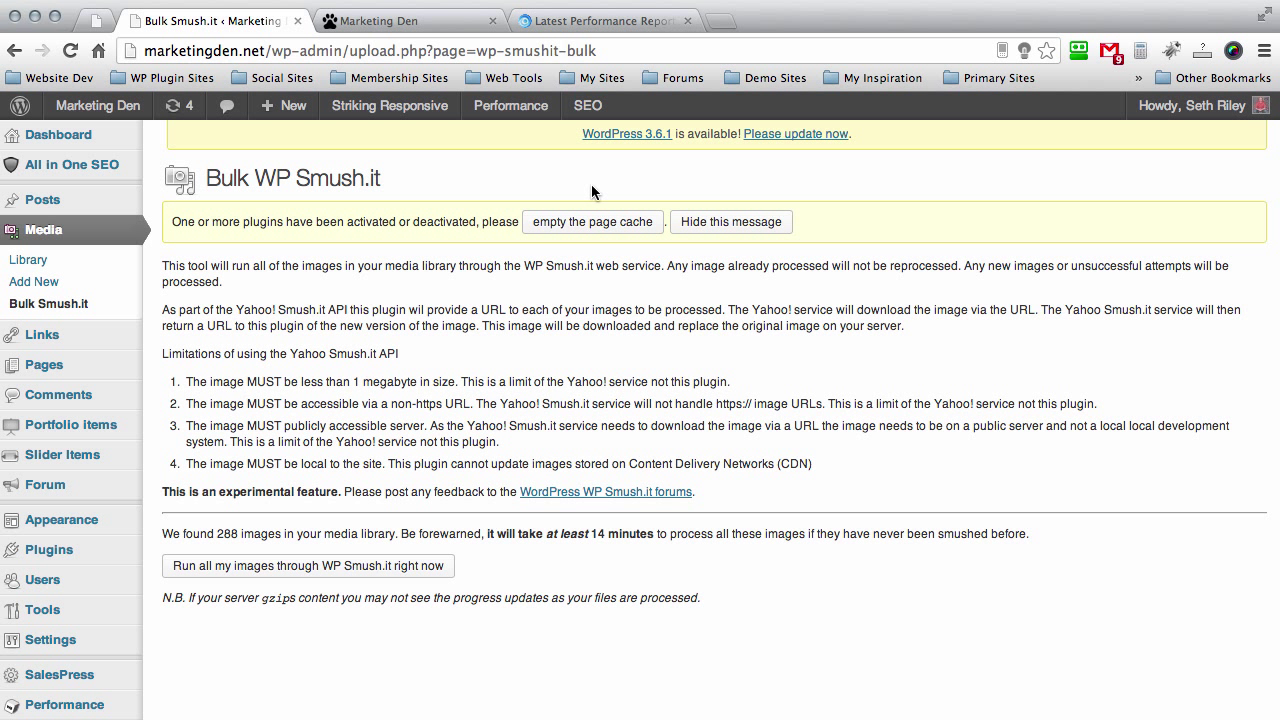
click(300, 565)
click(600, 20)
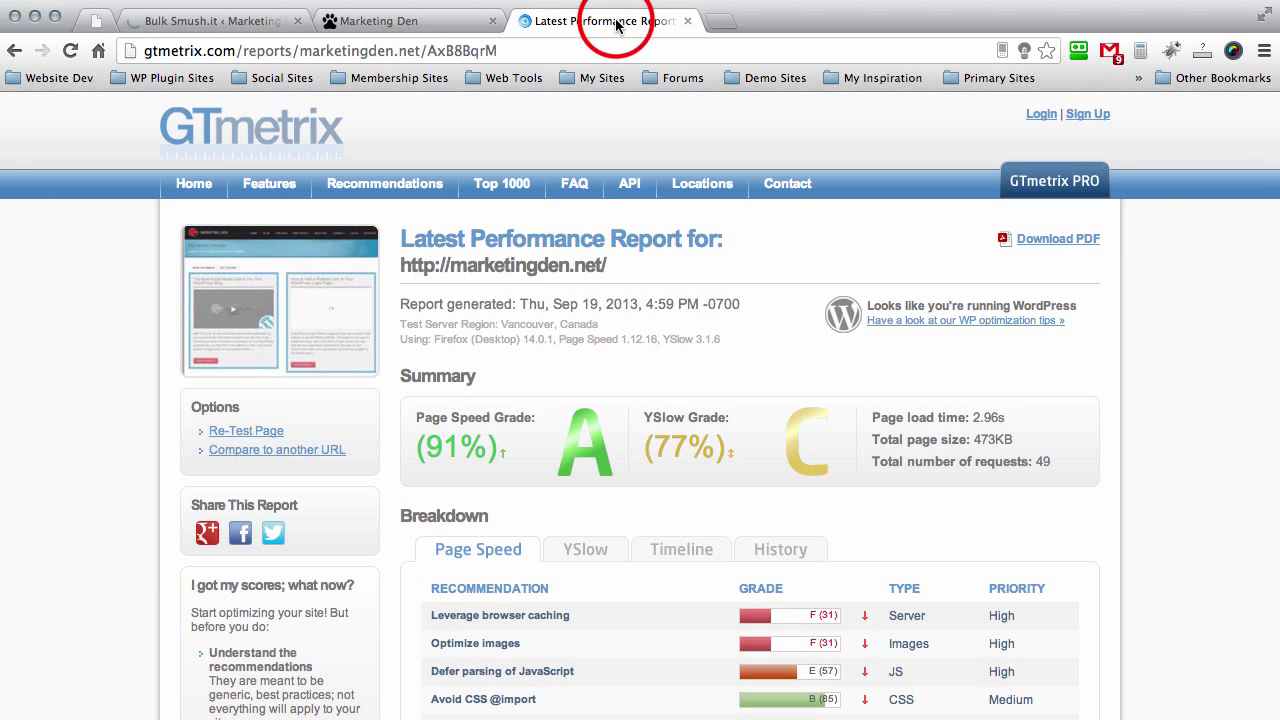
click(210, 20)
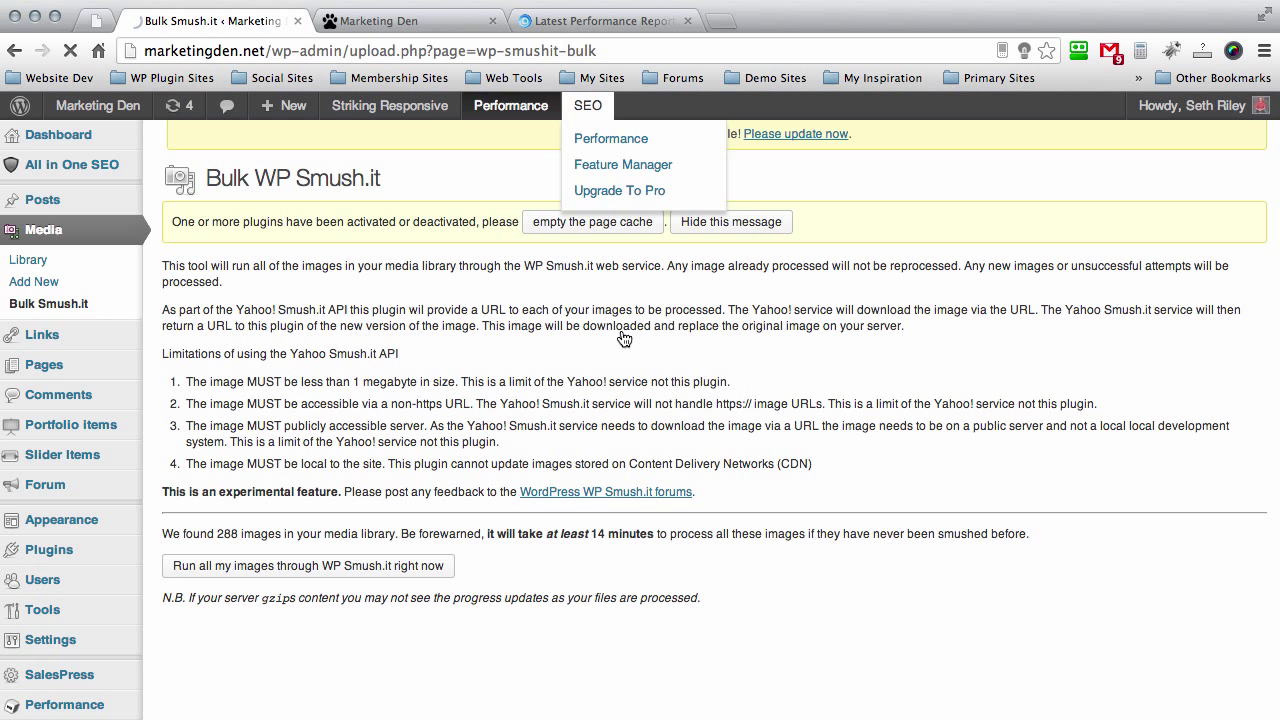
Wait for the bulk run to finish and review the results, mostly marked 'already smushed'.
mouse_move(517, 194)
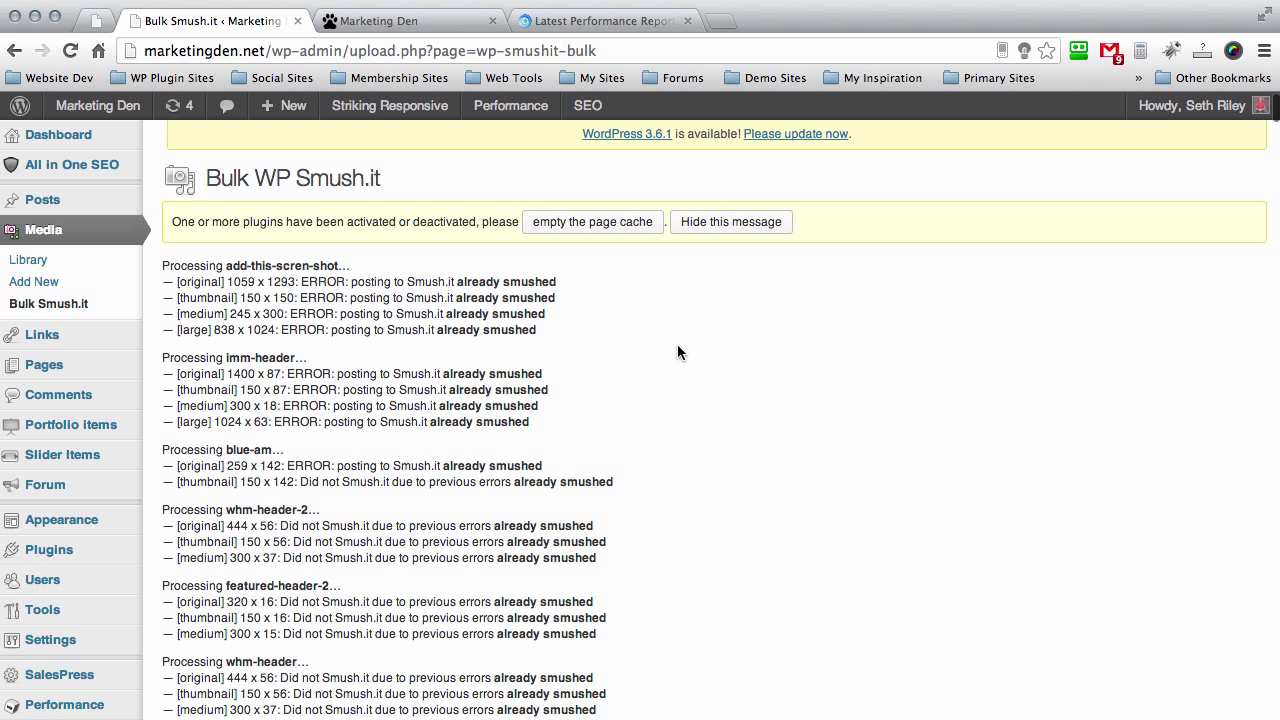
scroll(678, 352, down, 2)
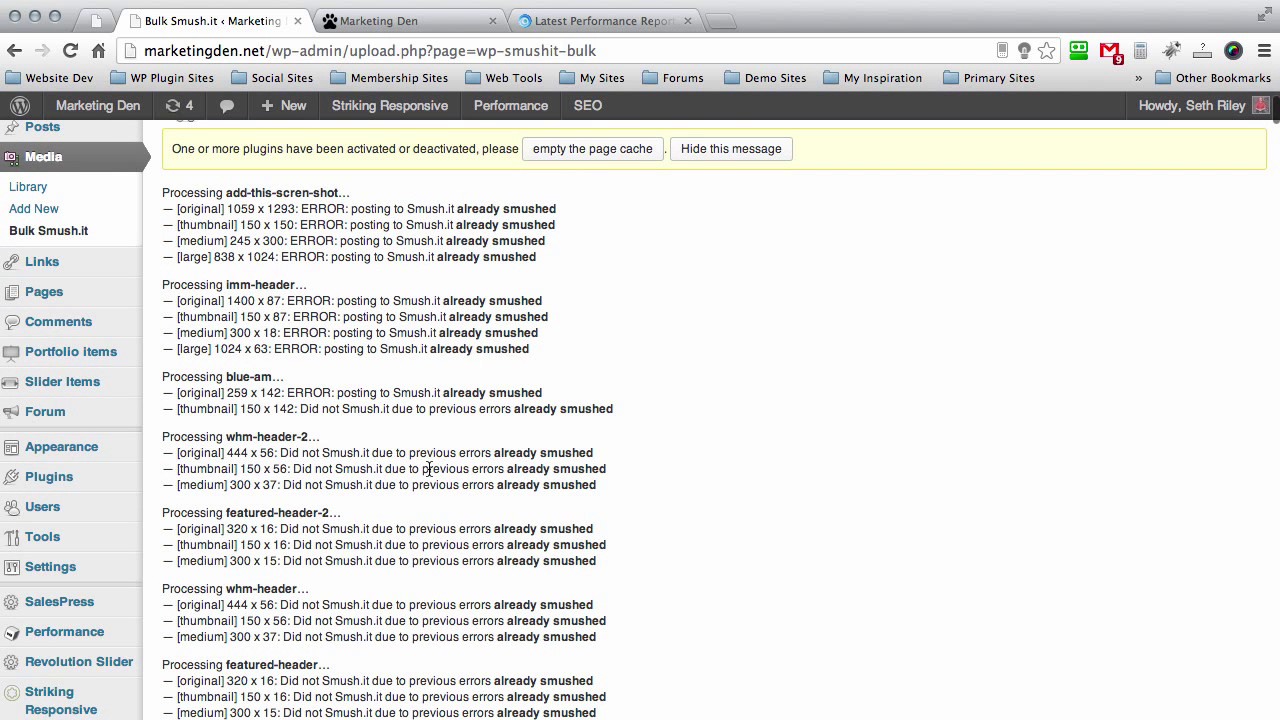
scroll(722, 488, down, 5)
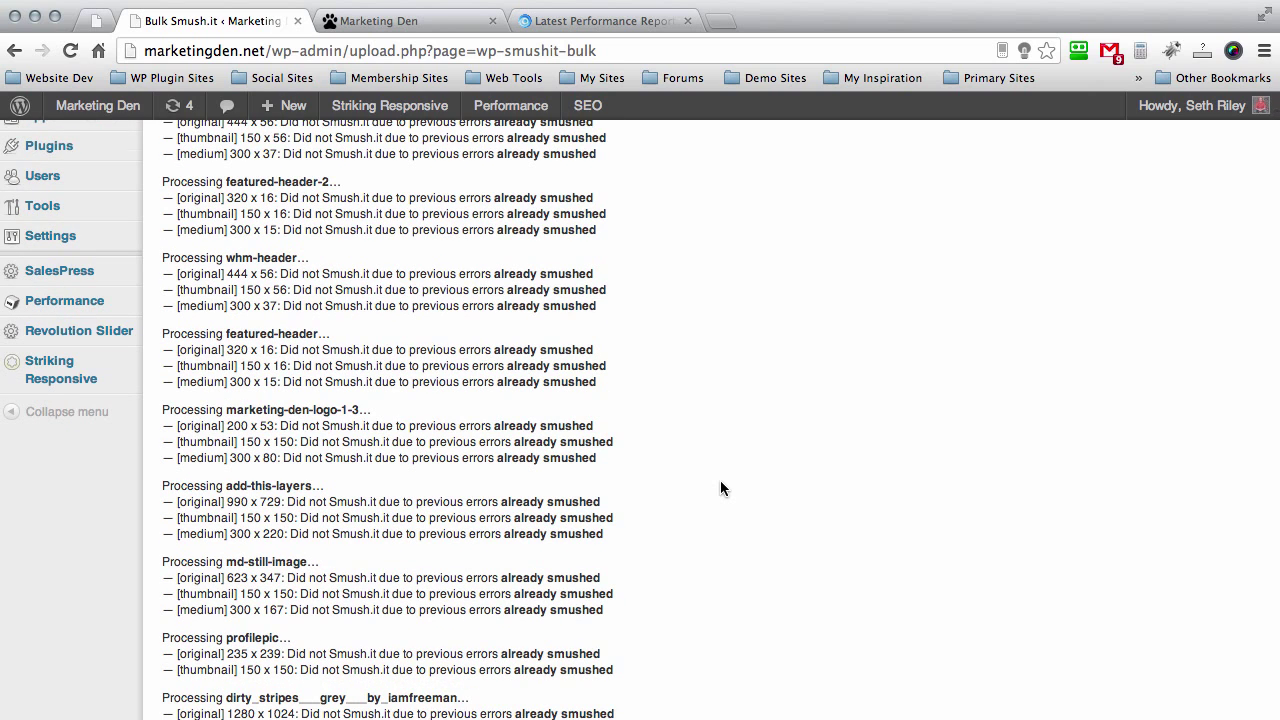
scroll(722, 488, down, 8)
scroll(722, 488, down, 9)
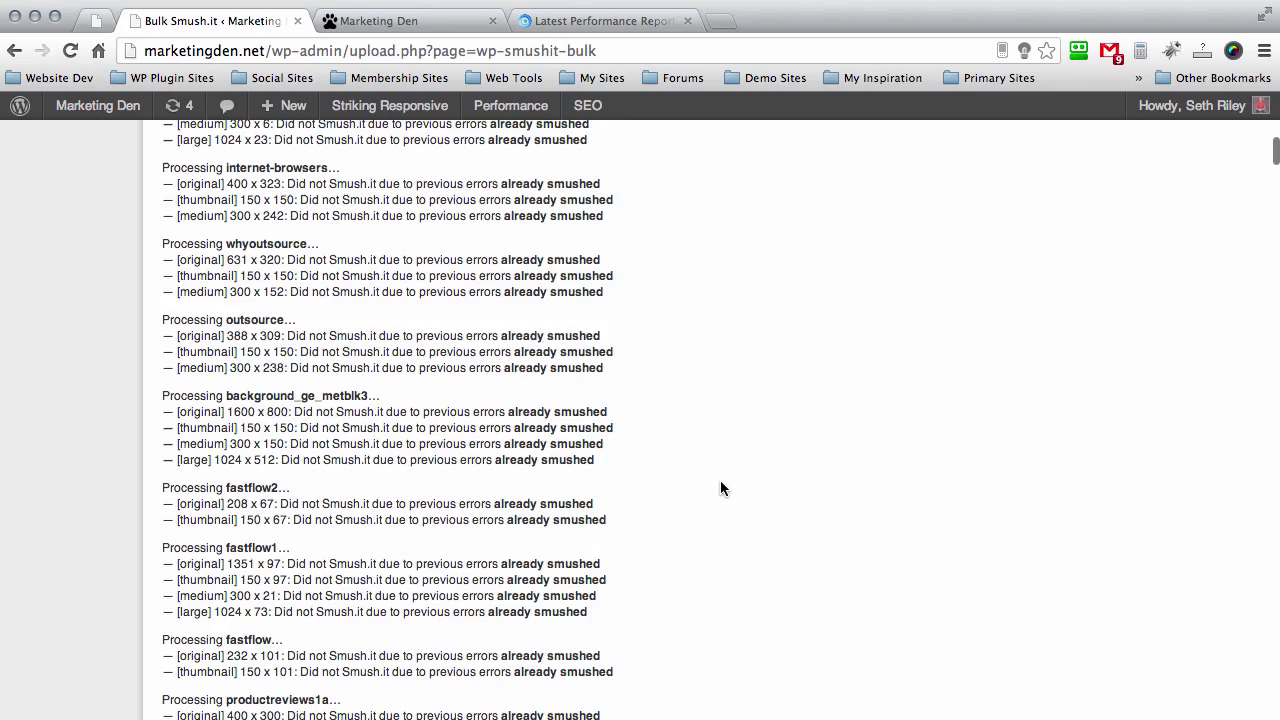
scroll(722, 488, down, 20)
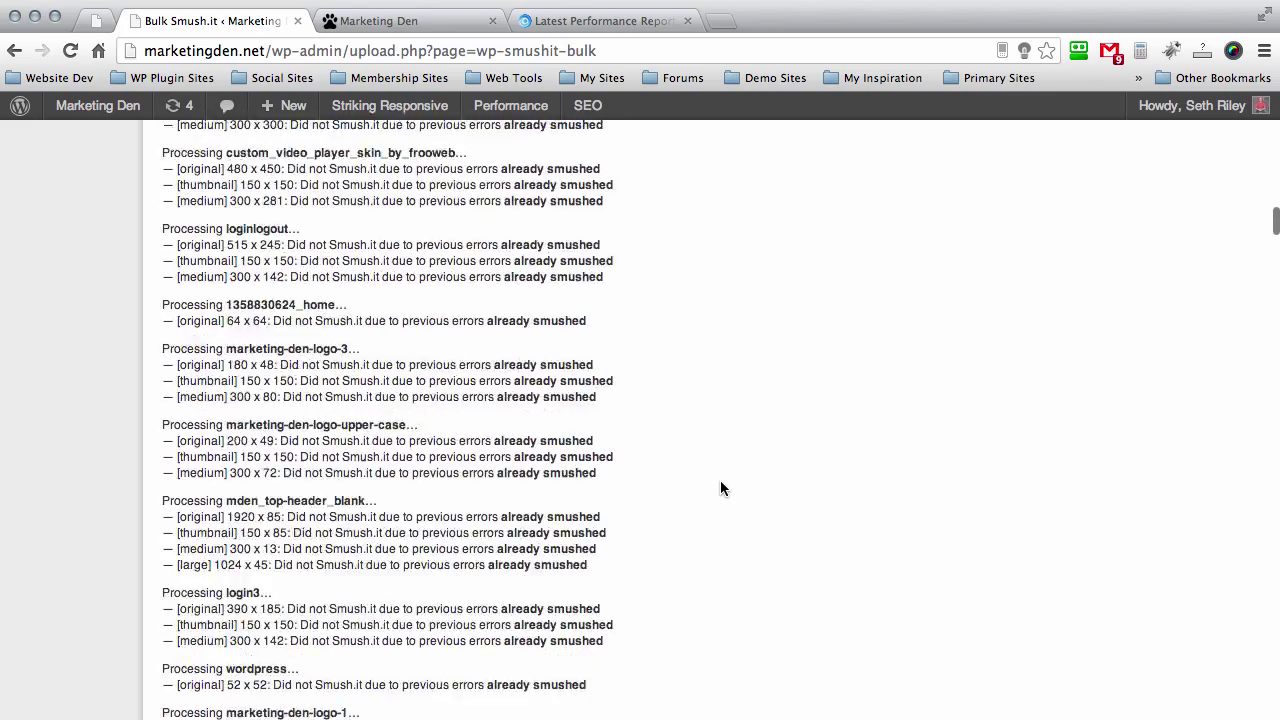
scroll(722, 488, up, 20)
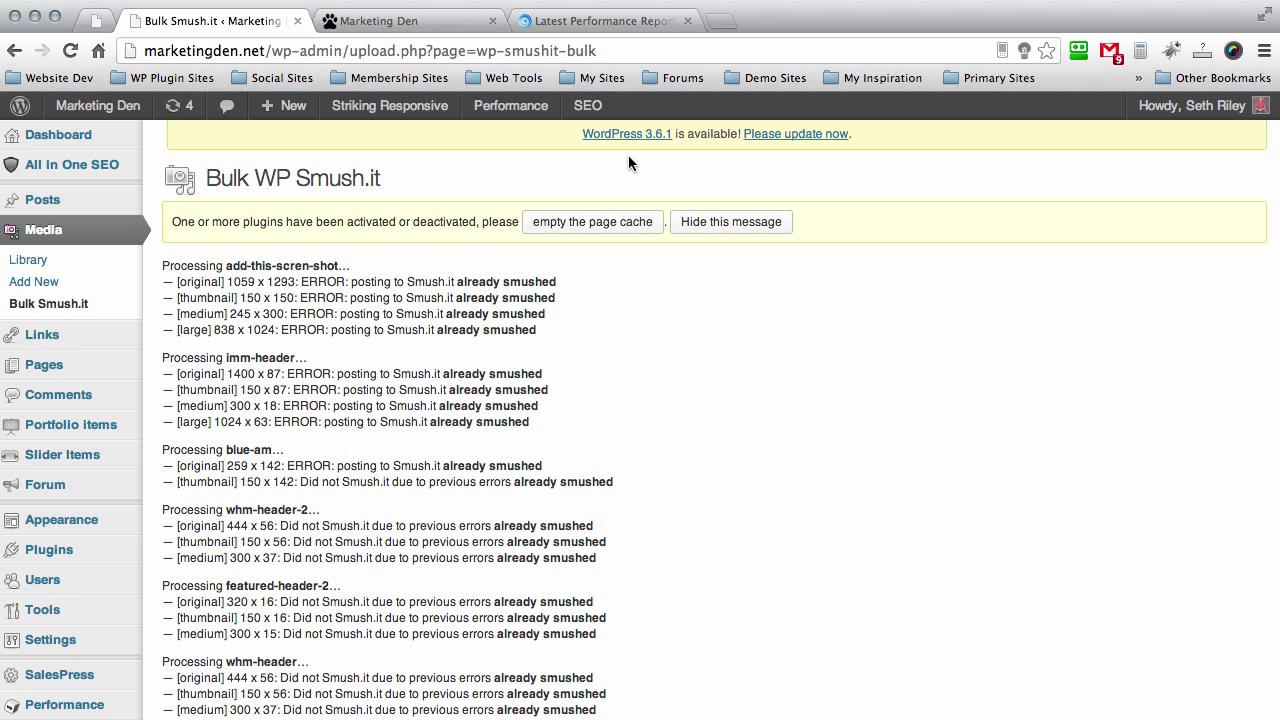
click(594, 24)
click(194, 184)
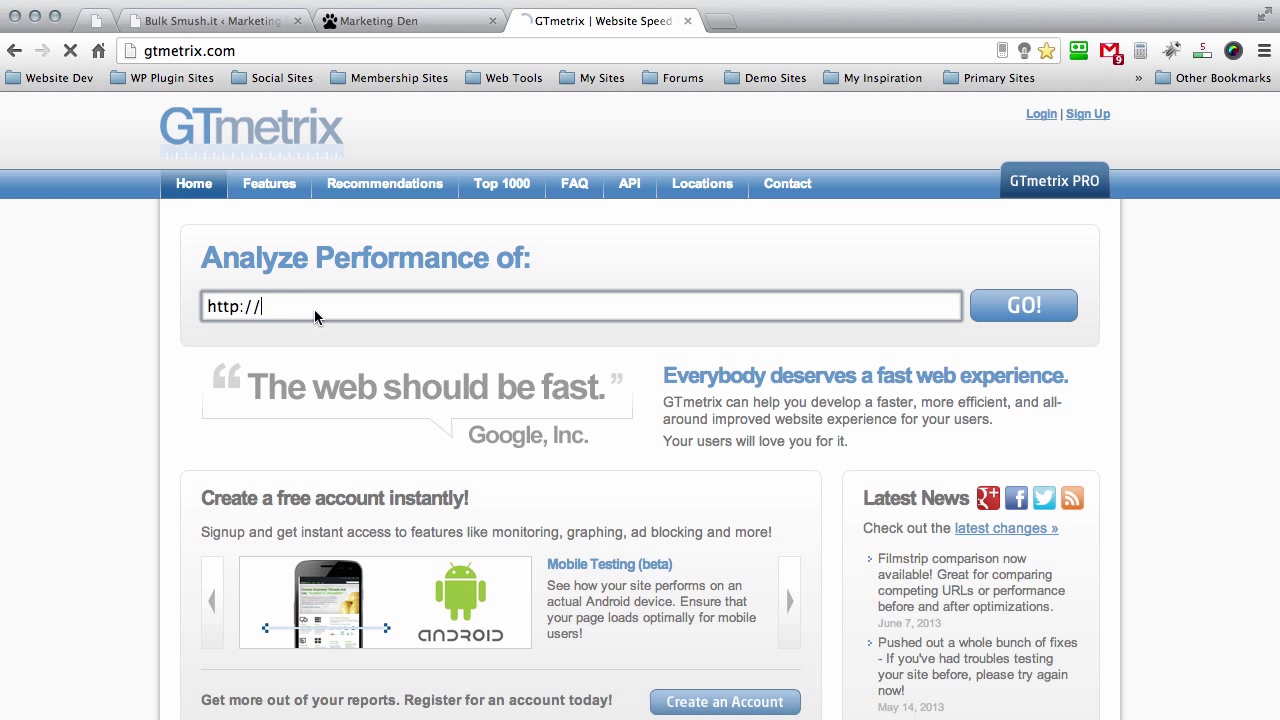
click(295, 316)
click(275, 332)
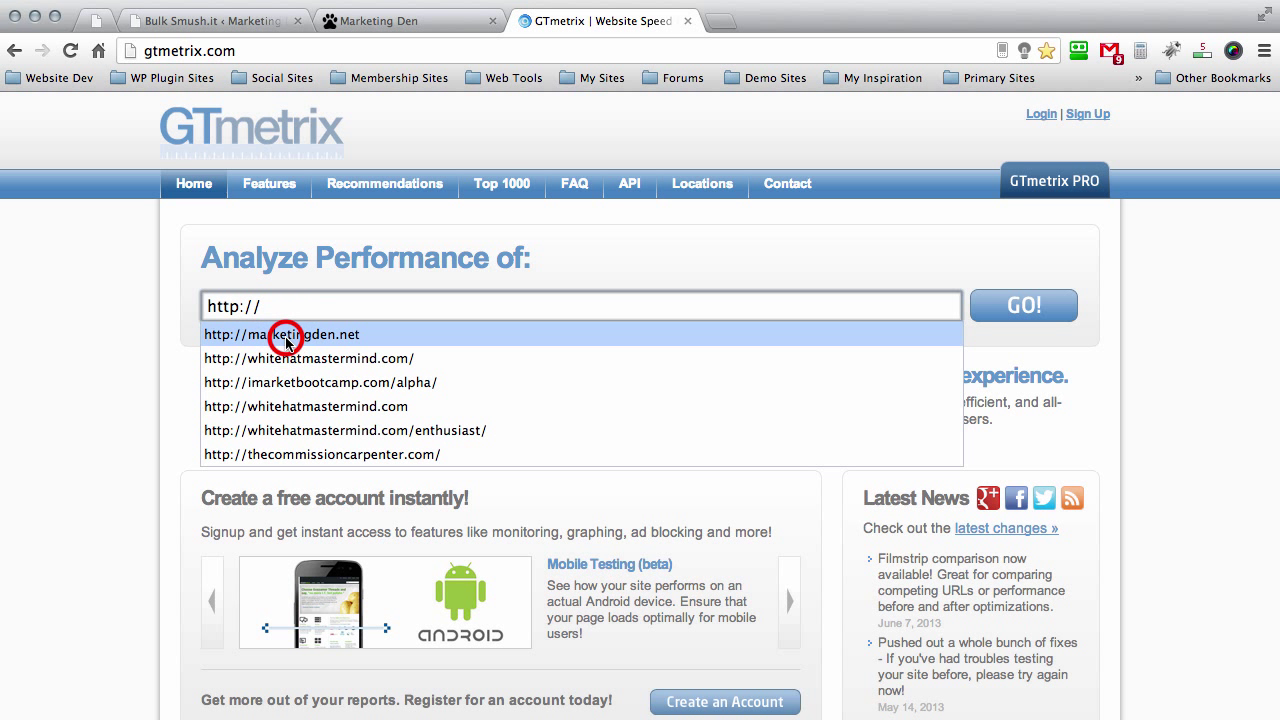
click(1010, 295)
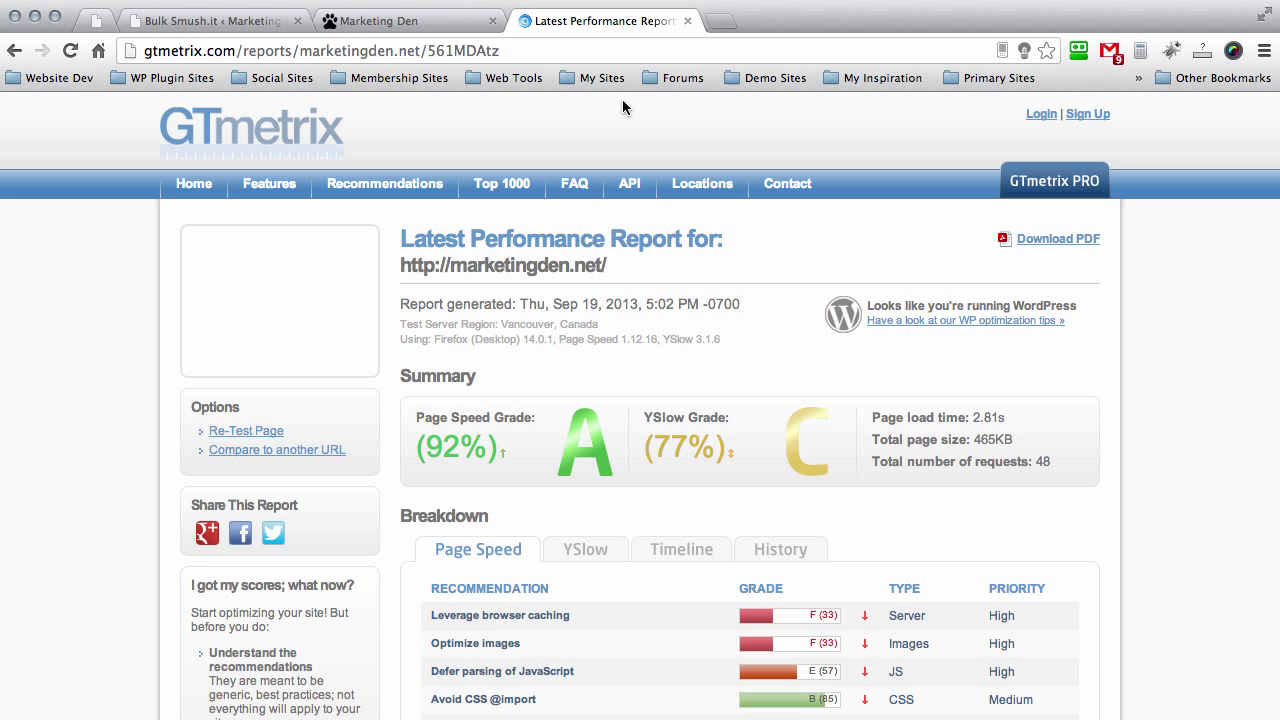
Browse the live Marketing Den site from HOME through BLOG to the DEN TALK page.
click(400, 21)
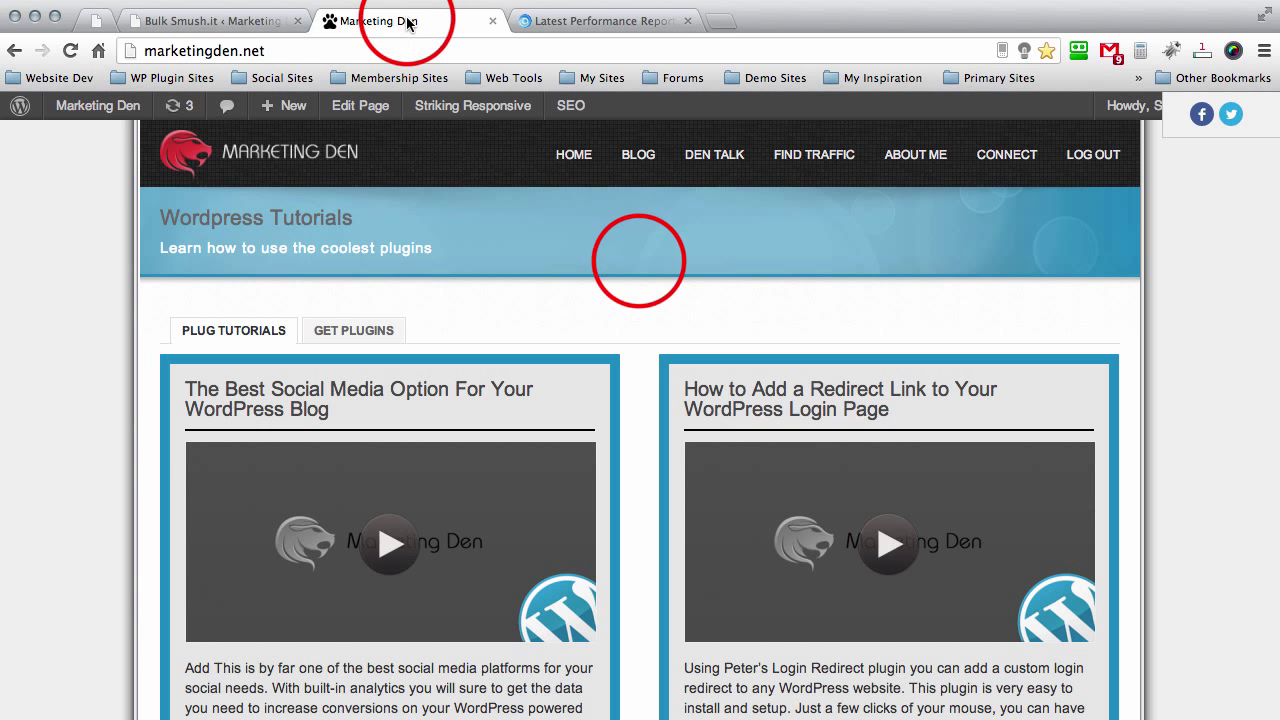
scroll(33, 315, down, 10)
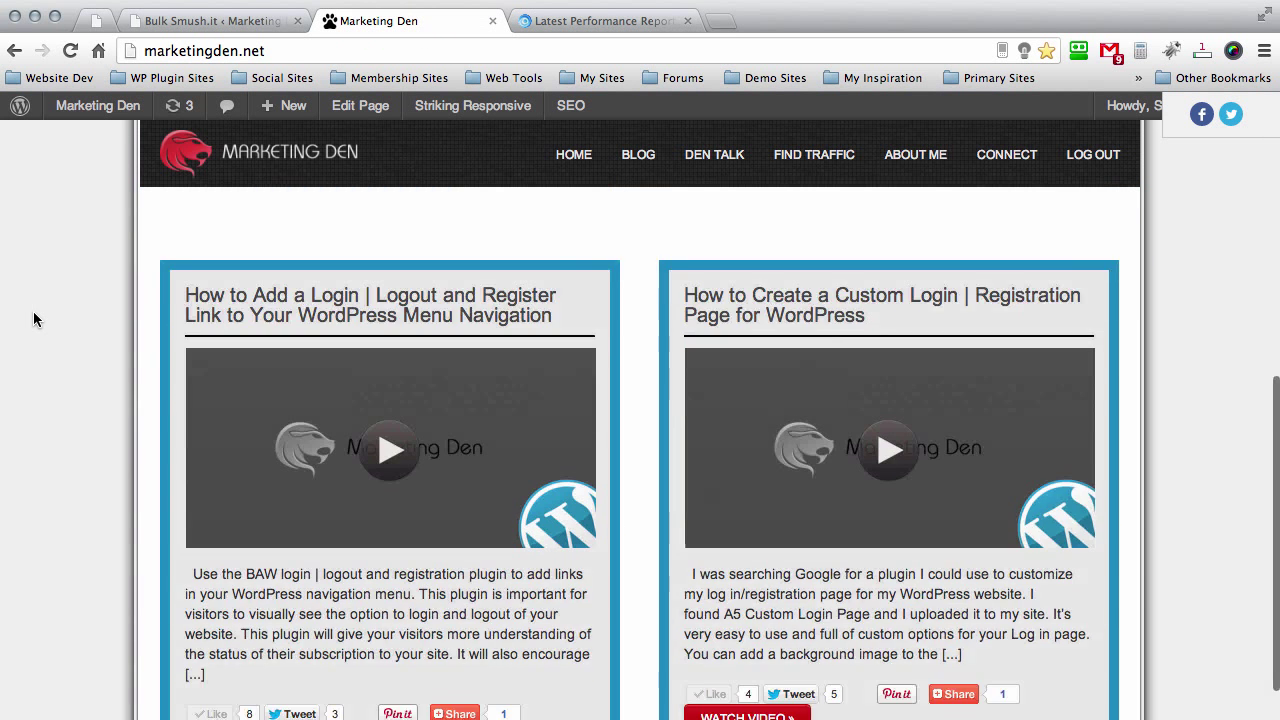
scroll(33, 311, down, 3)
scroll(33, 311, up, 15)
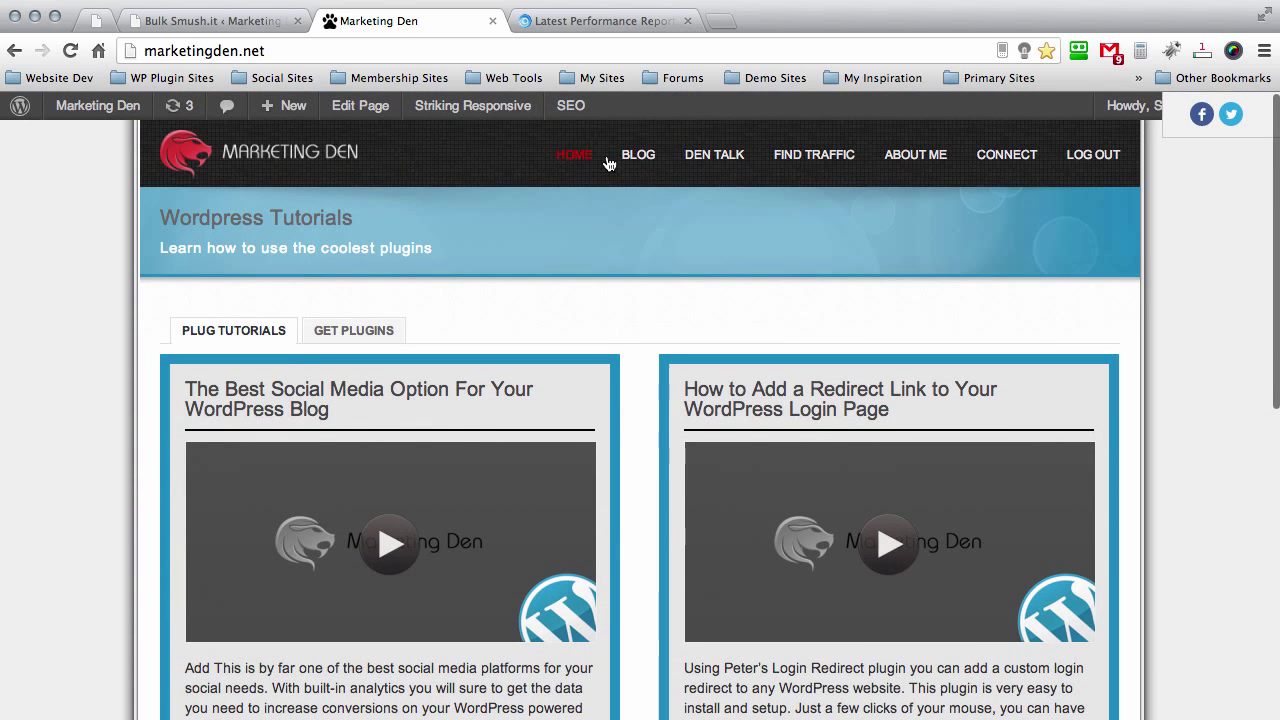
click(598, 157)
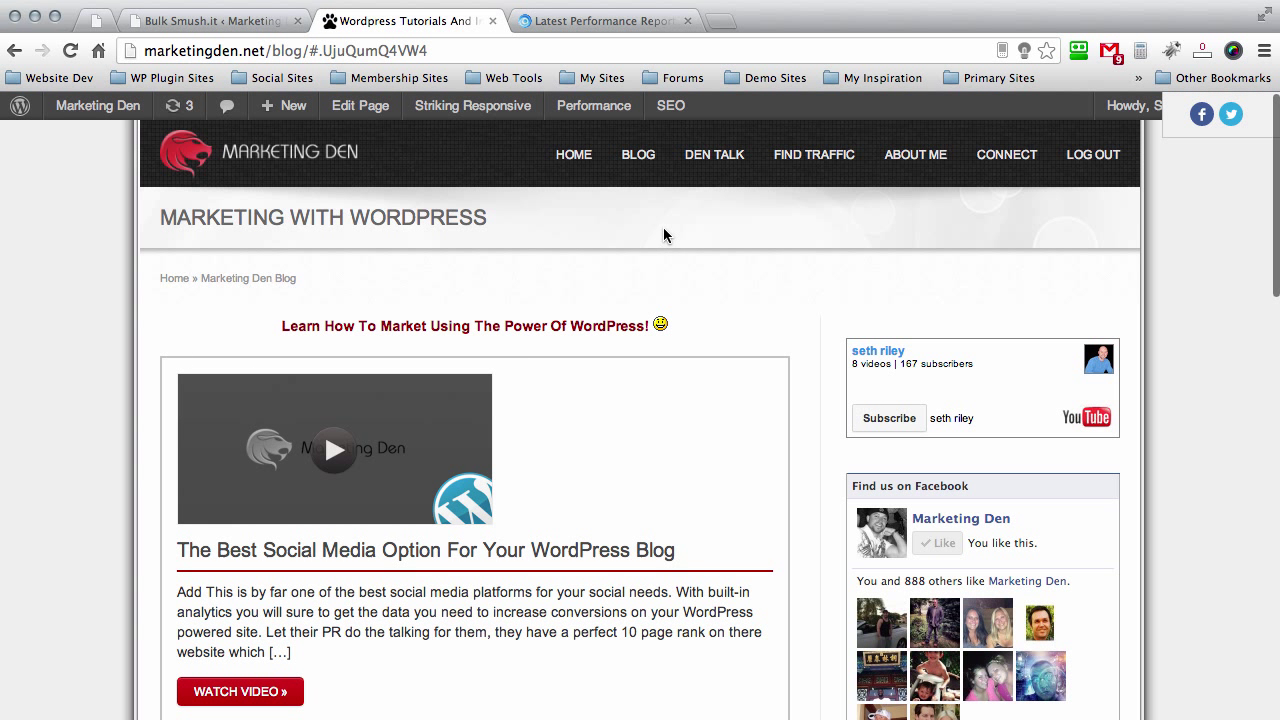
scroll(700, 366, down, 5)
scroll(700, 366, up, 5)
click(714, 156)
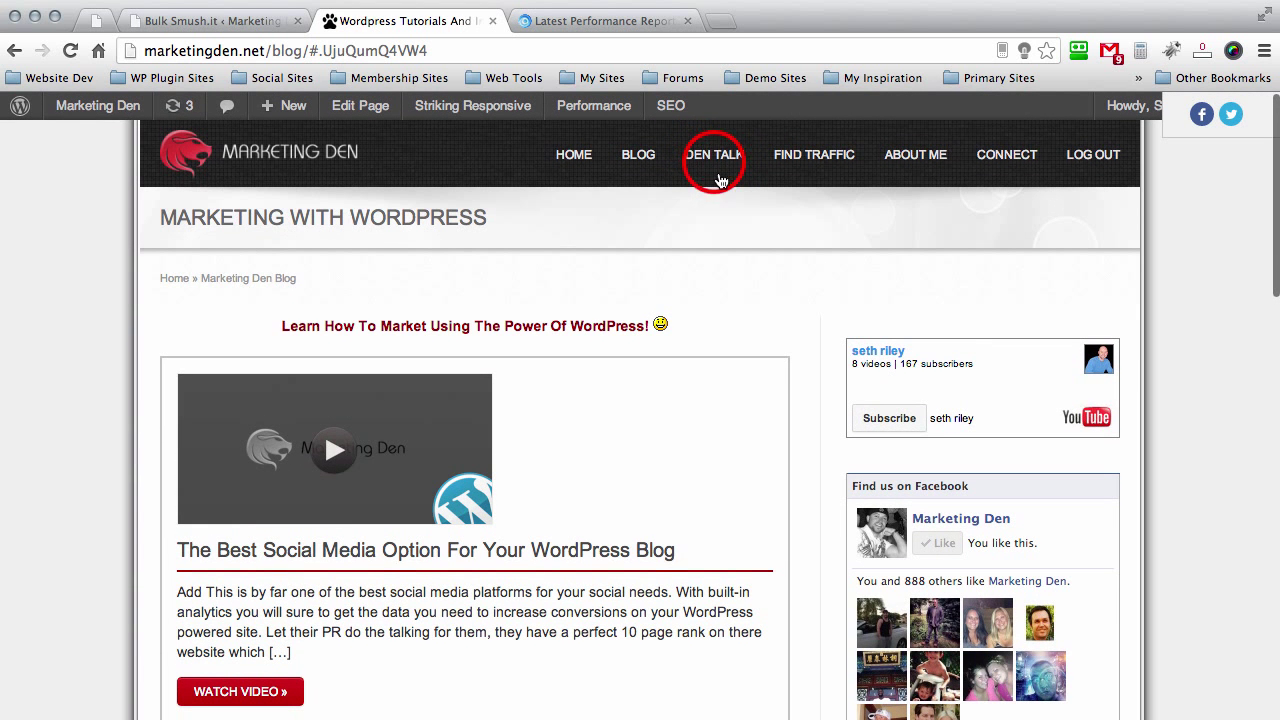